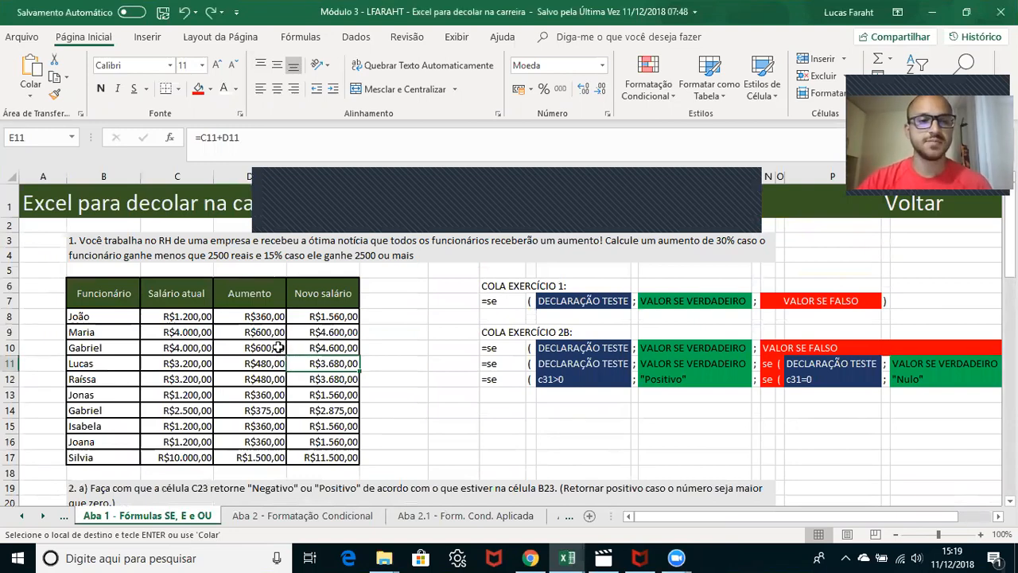
- Review the exercises on the "Aba 1 - Fórmulas SE, E e OU" sheet from exercise 2a down to exercise 5
scroll(278, 348, down, 3)
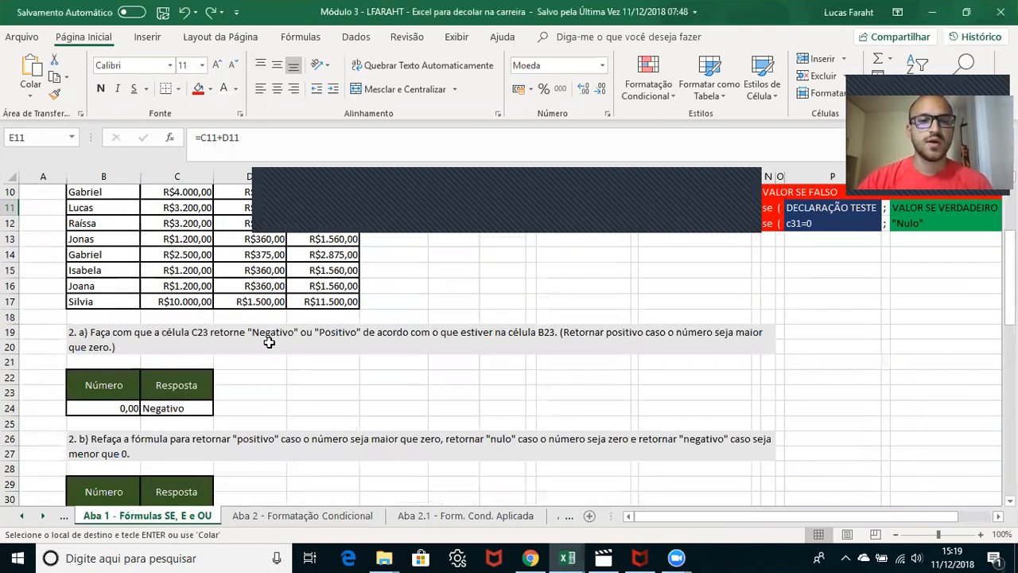
click(269, 342)
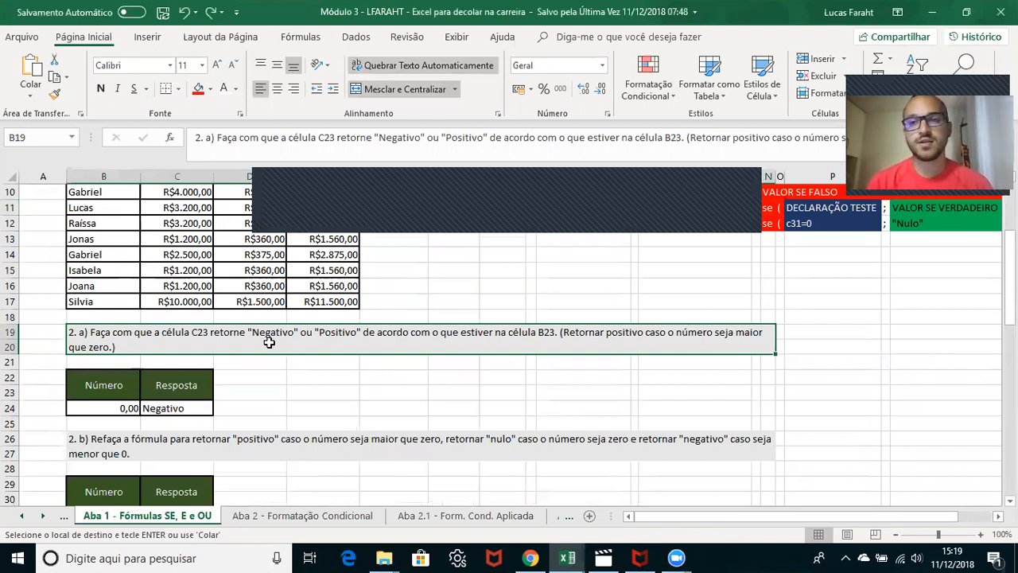
key(Down)
key(Down)
key(Down)
key(Down)
key(Down)
key(Down)
key(Down)
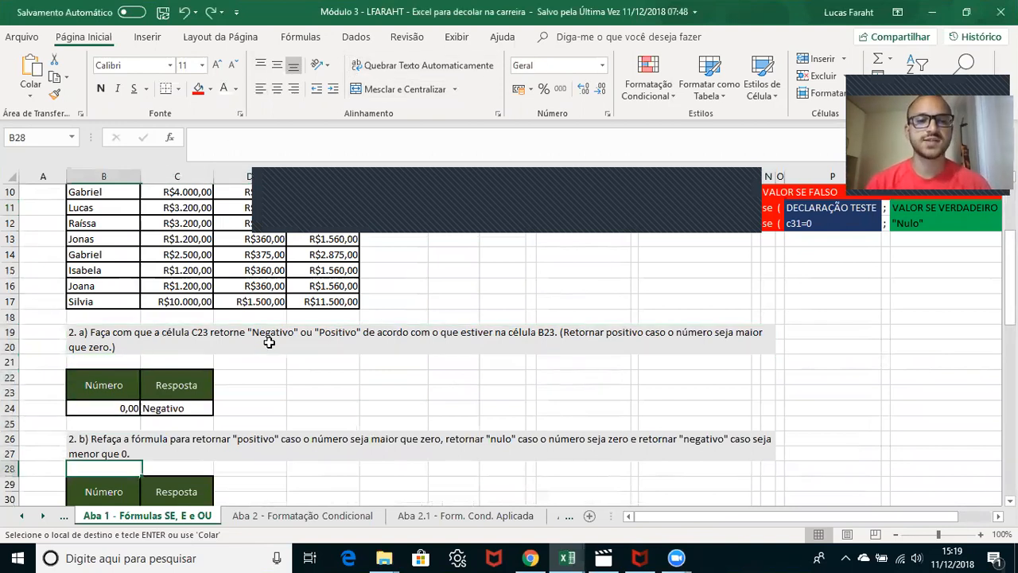
key(Down)
key(Right)
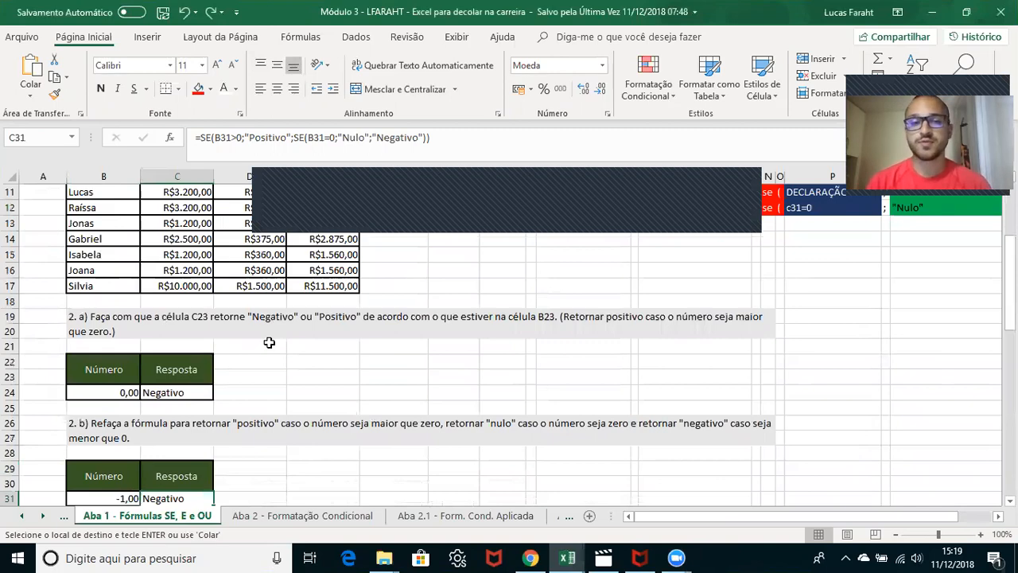
key(Down)
key(Down)
key(Down)
key(Down)
key(Down)
key(Down)
key(Down)
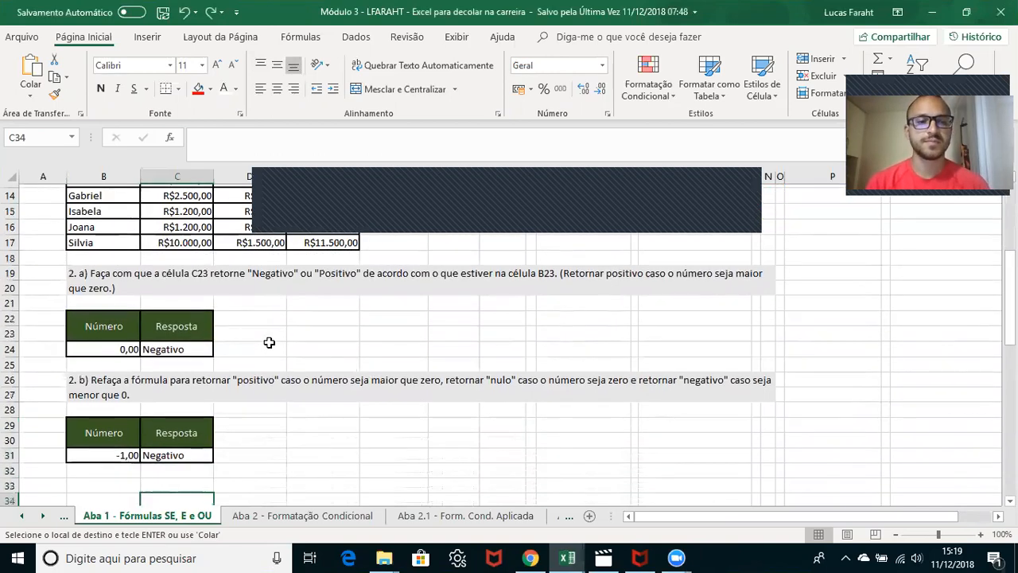
key(Down)
key(Down)
key(Down)
key(Down)
key(Down)
key(Down)
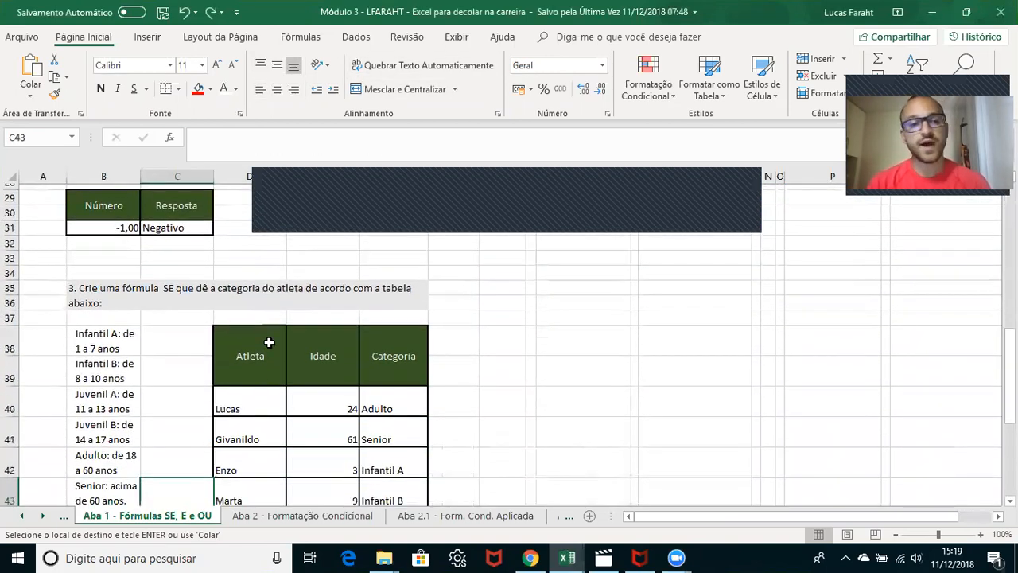
key(Down)
key(Down)
key(Down)
key(Down)
key(Down)
key(Down)
key(Down)
key(Down)
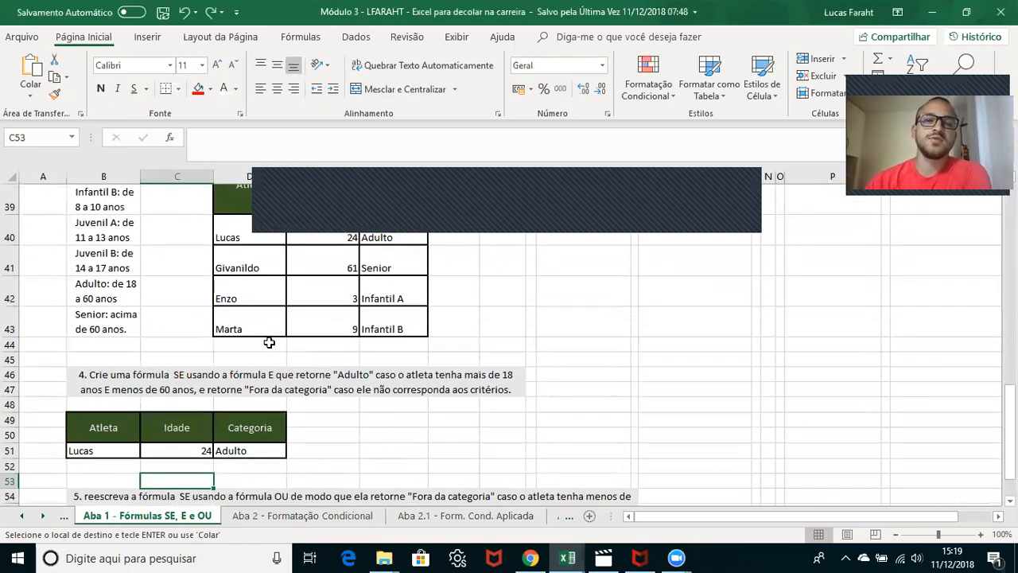
key(Down)
key(Down)
key(Down)
key(Down)
key(Down)
key(Down)
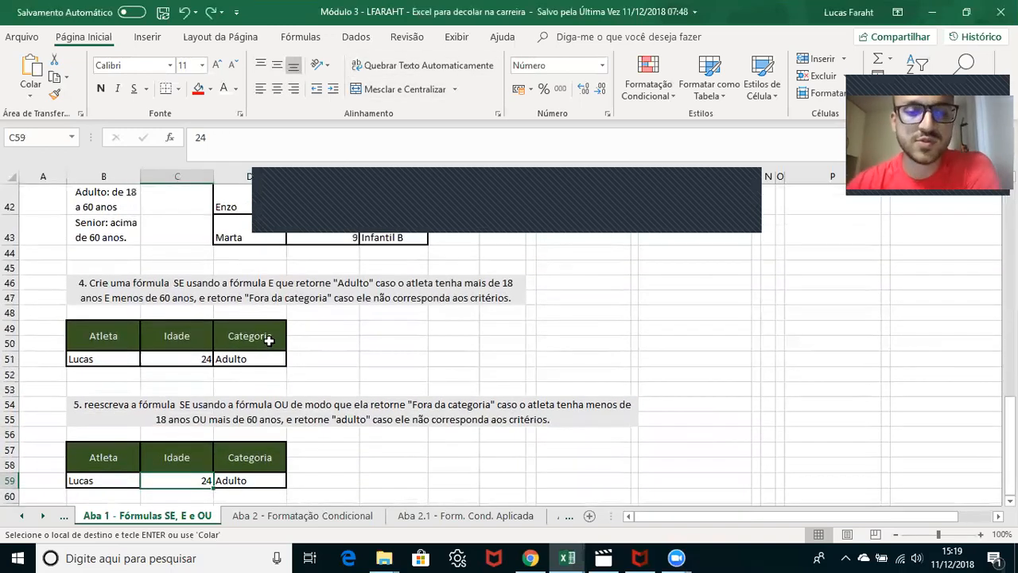
- Switch to the "Aba 2 - Formatação Condicional" sheet and select the whole number grid, B5:AR28
click(271, 515)
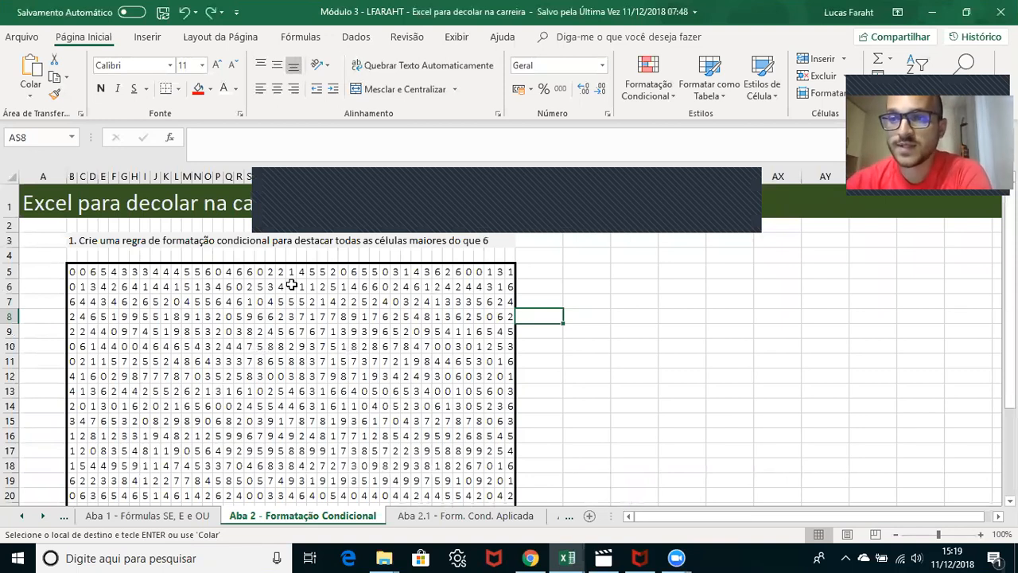
click(135, 271)
click(72, 273)
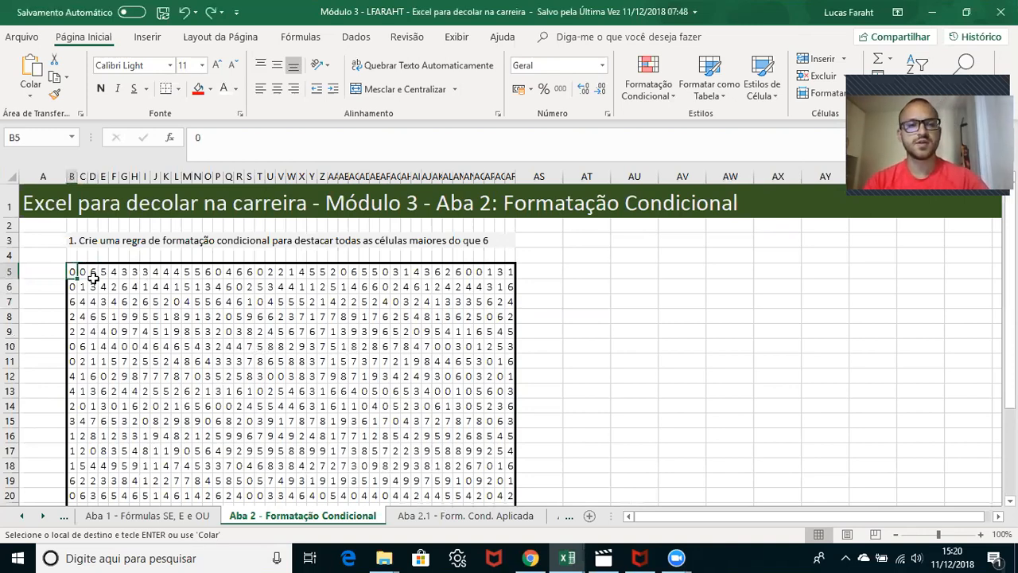
key(ctrl+shift+End)
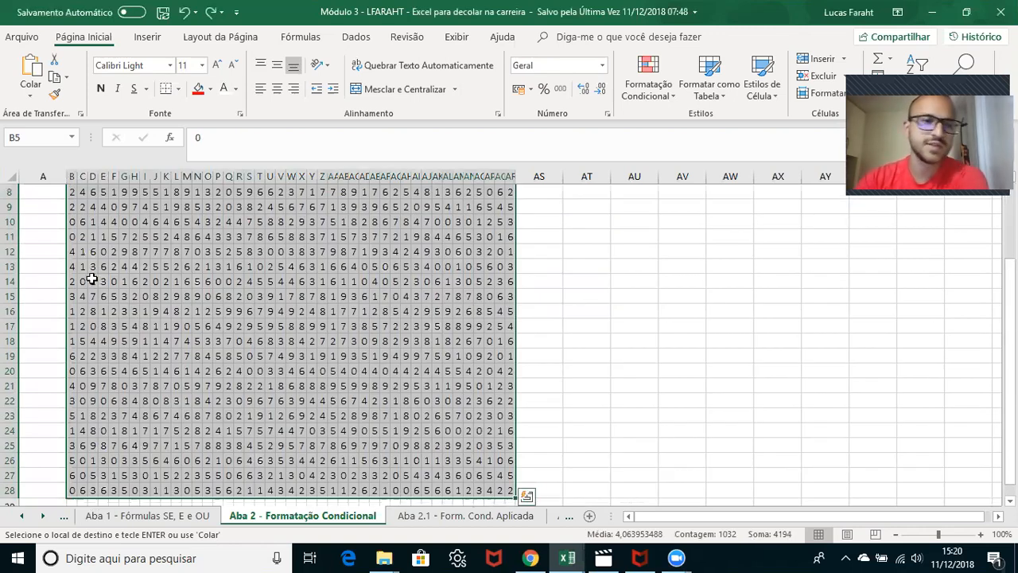
scroll(115, 245, up, 2)
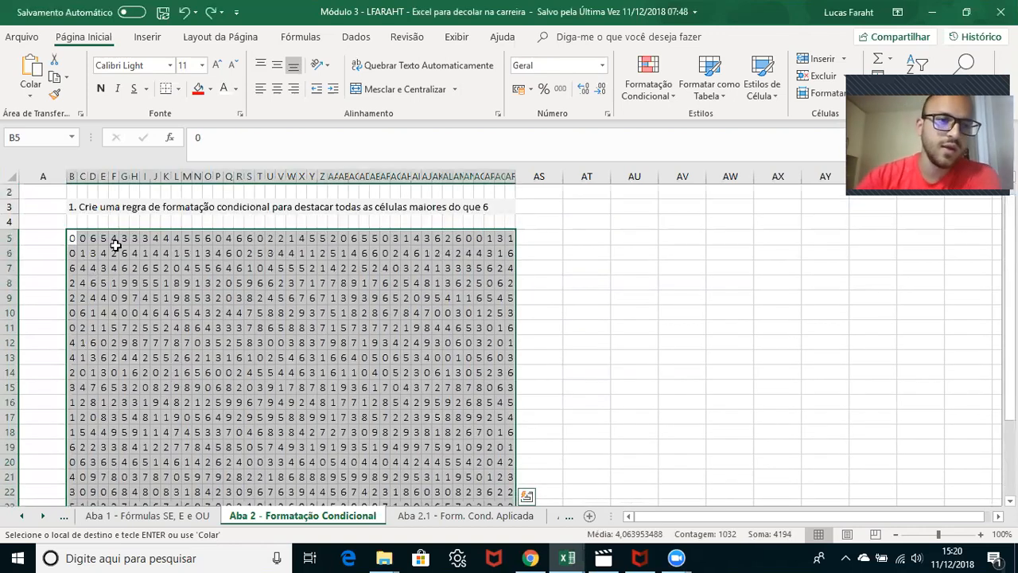
- Start a conditional formatting rule on the selected grid for cells greater than 6
click(643, 93)
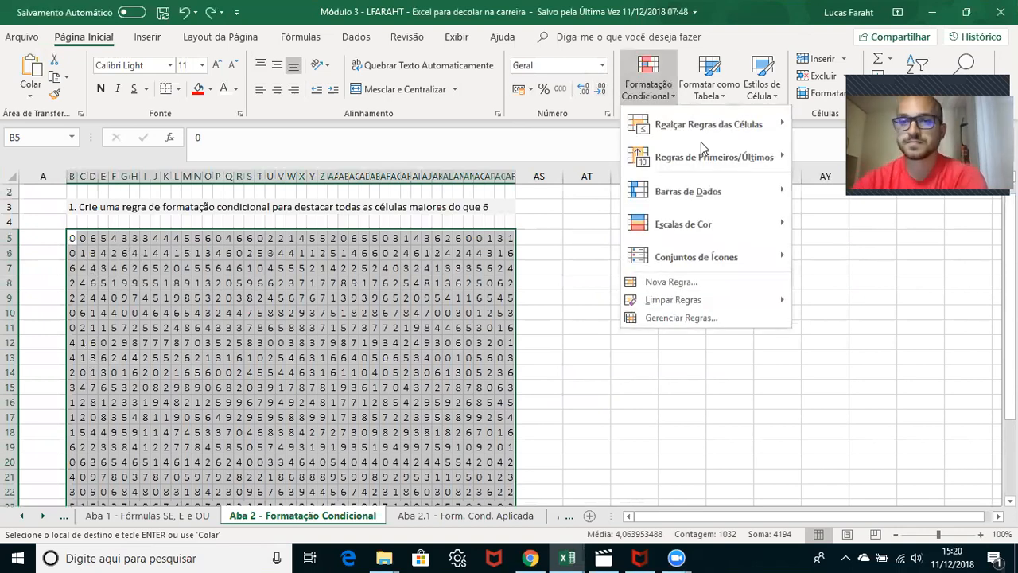
mouse_move(682, 156)
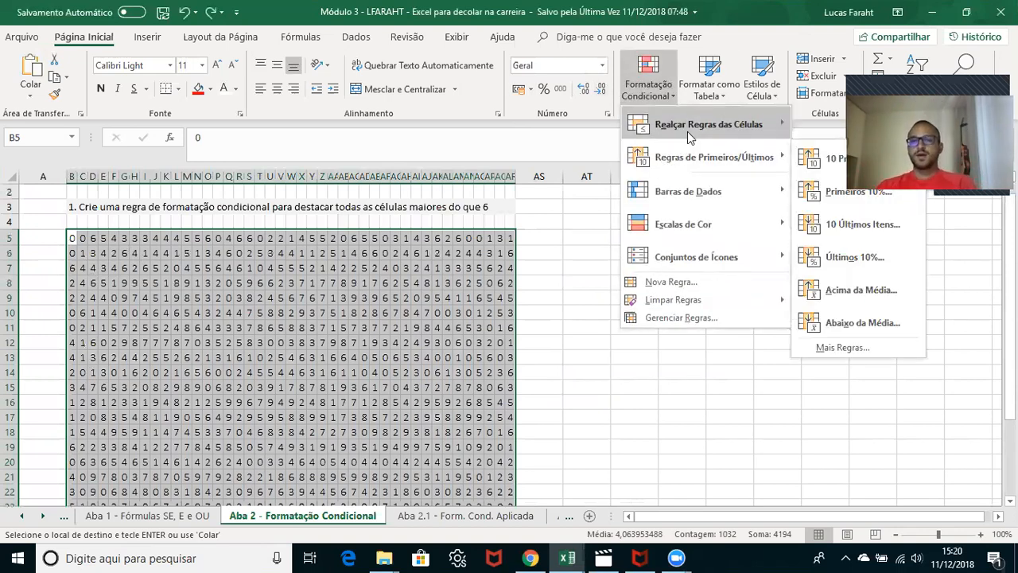
mouse_move(708, 127)
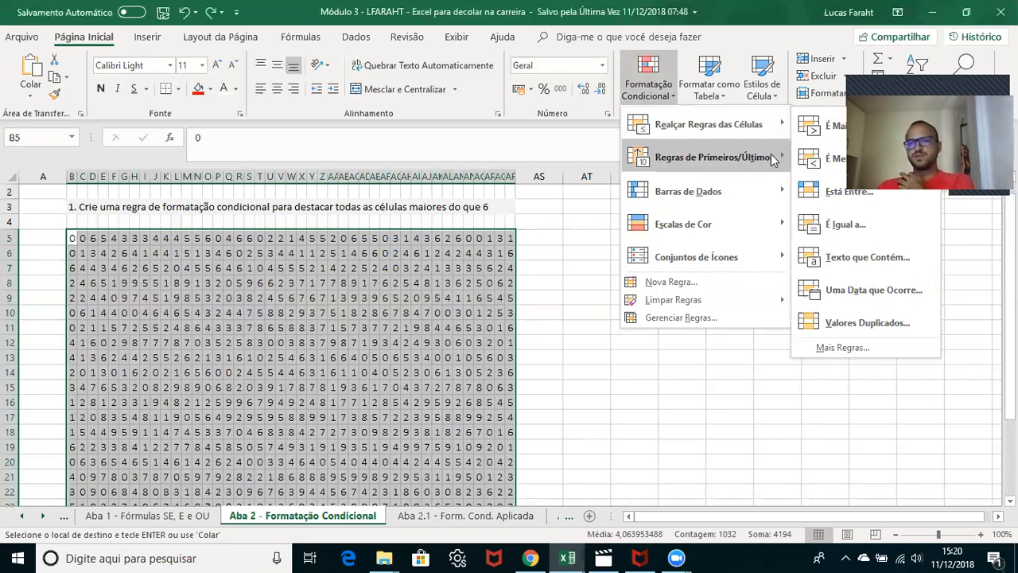
mouse_move(771, 160)
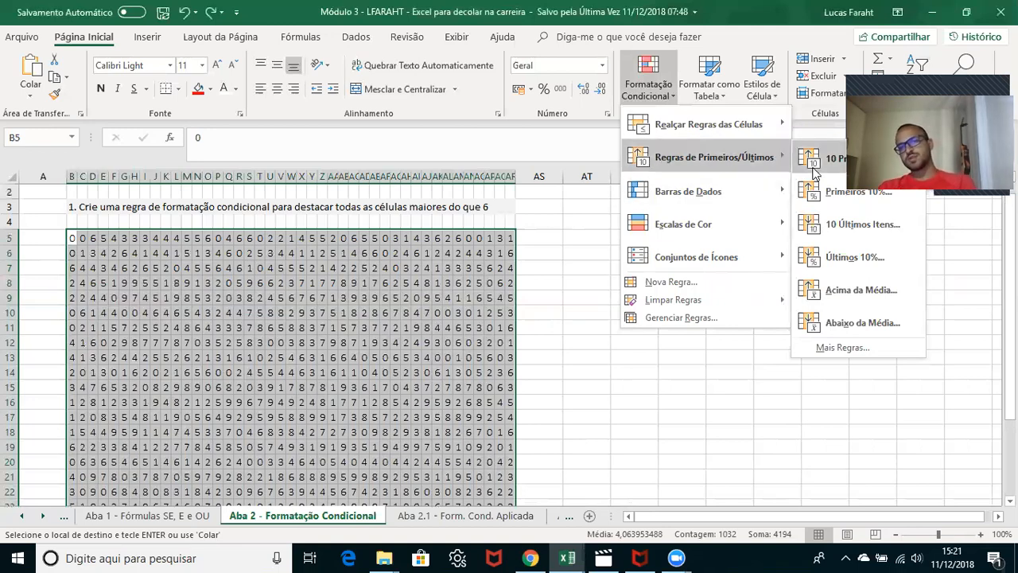
mouse_move(759, 182)
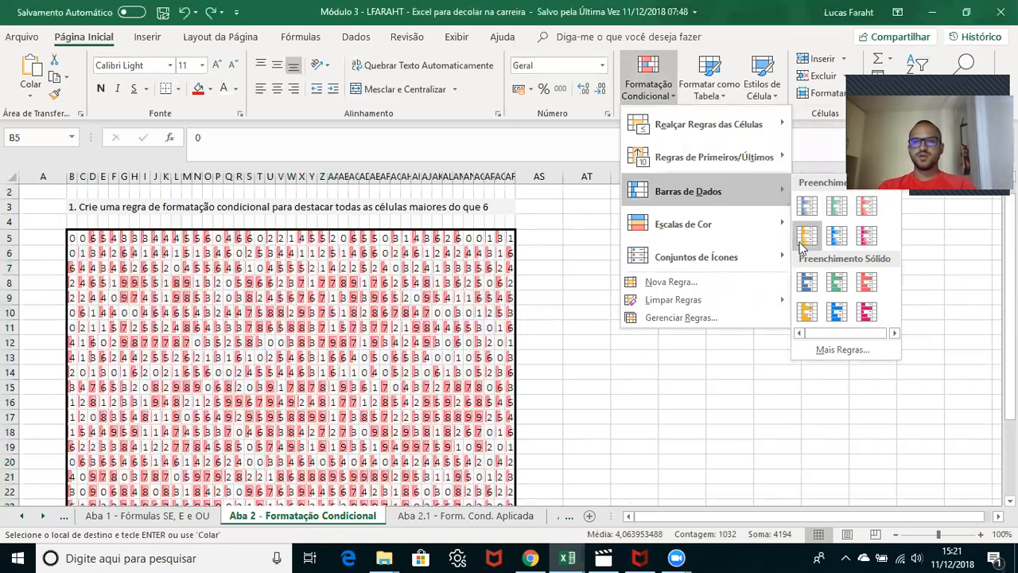
mouse_move(779, 223)
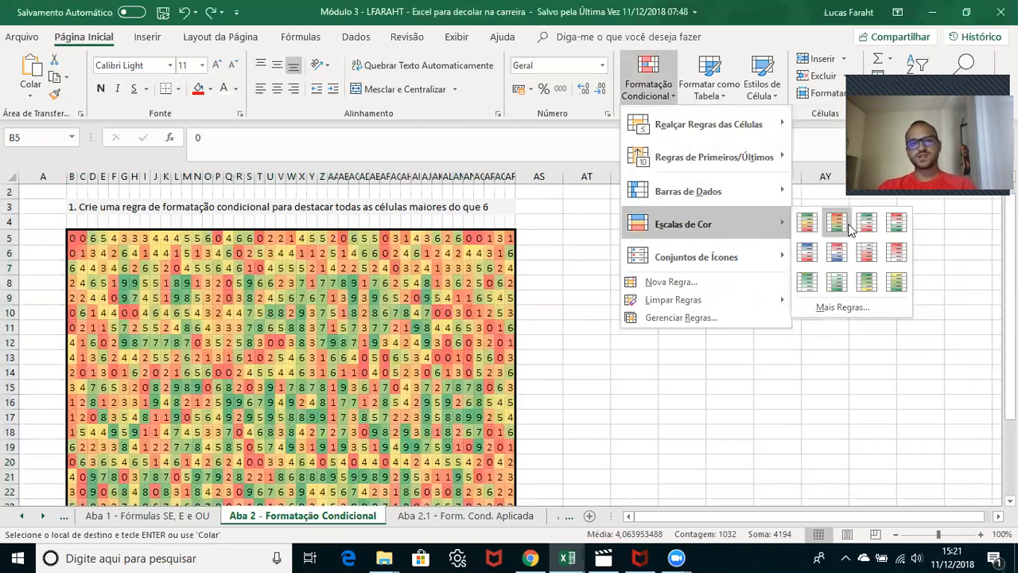
mouse_move(727, 259)
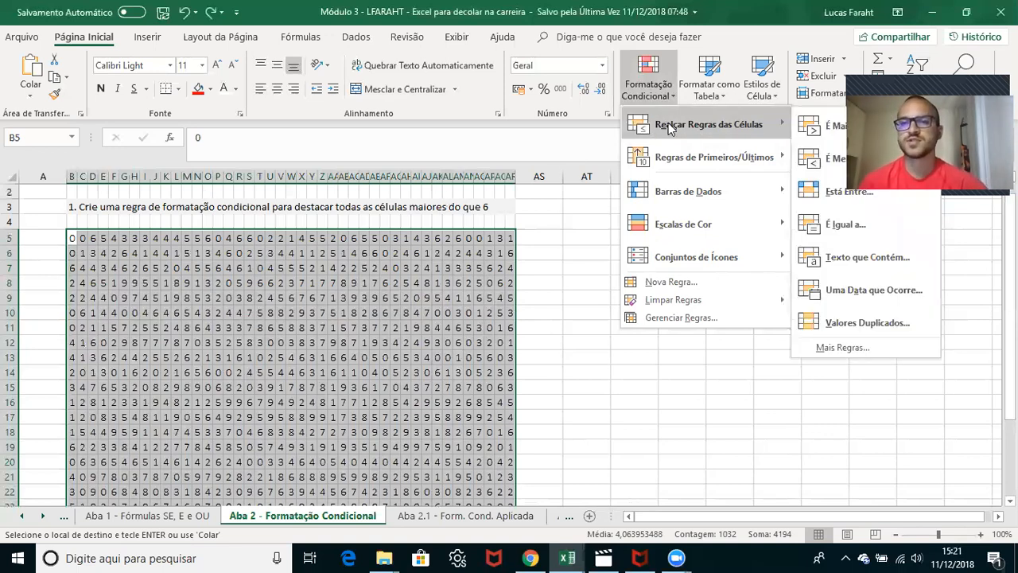
click(813, 127)
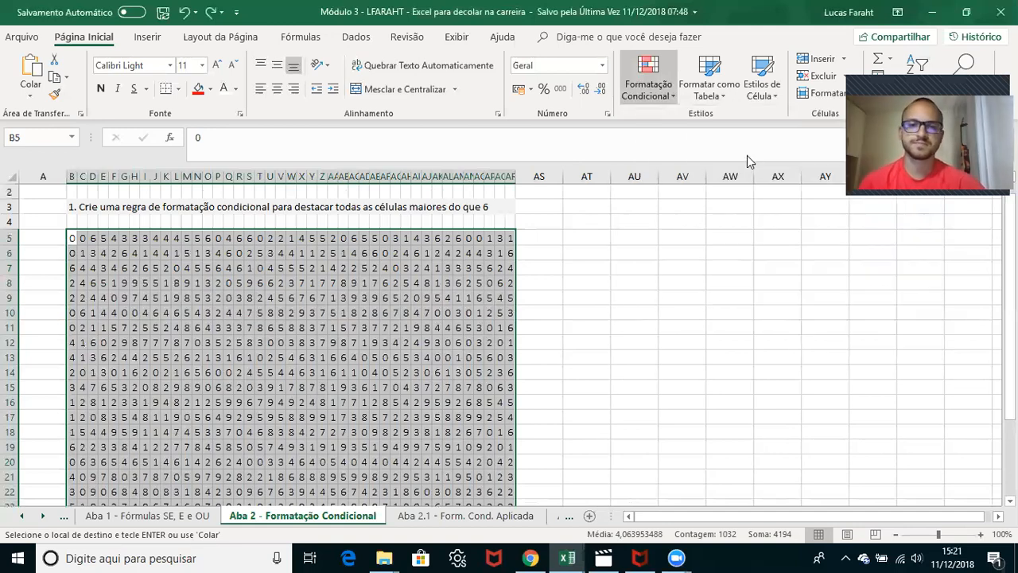
text(6)
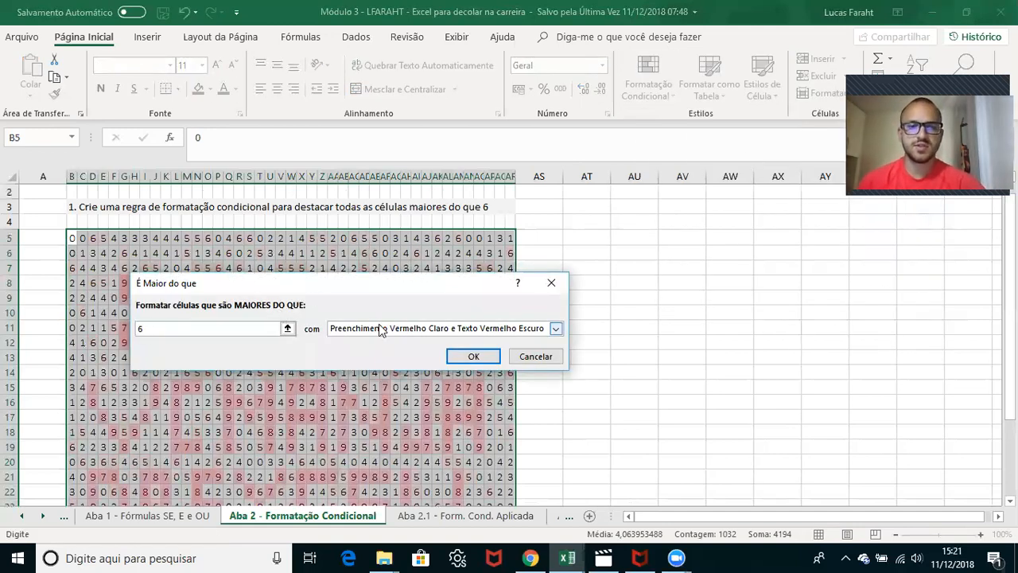
- Give the greater-than rule a custom format with an outline border around each matching cell
click(556, 328)
click(375, 400)
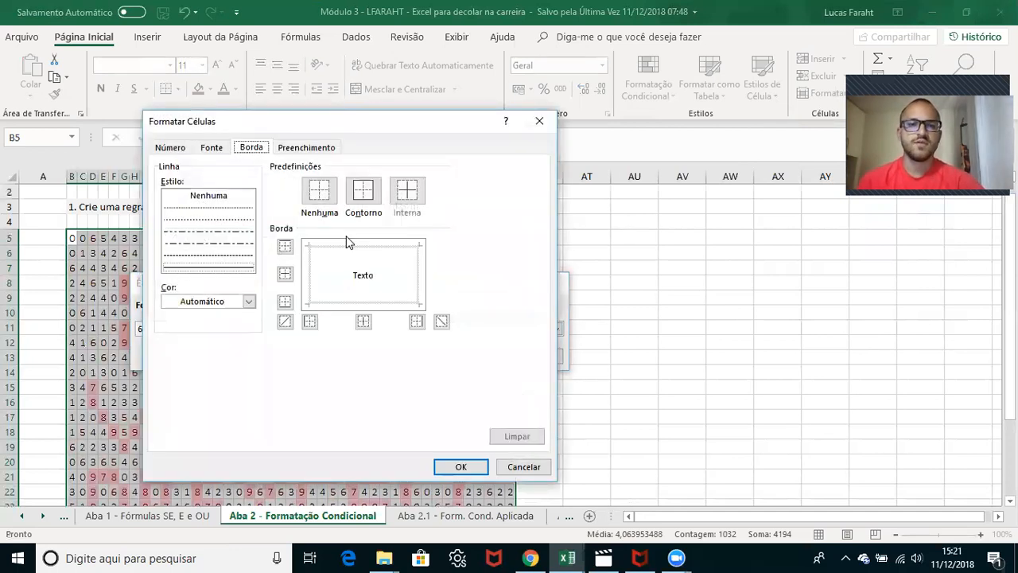
click(363, 189)
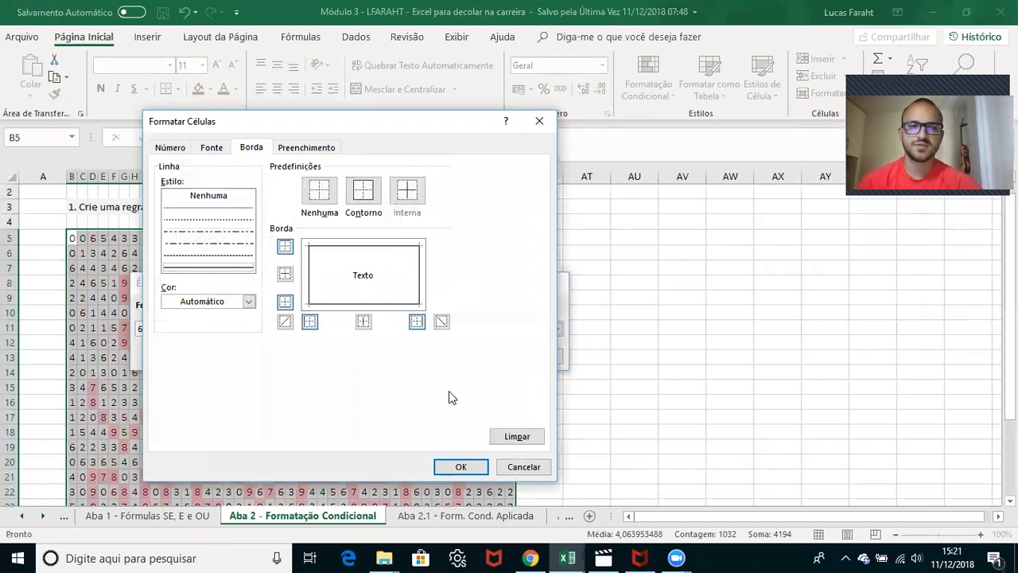
click(459, 465)
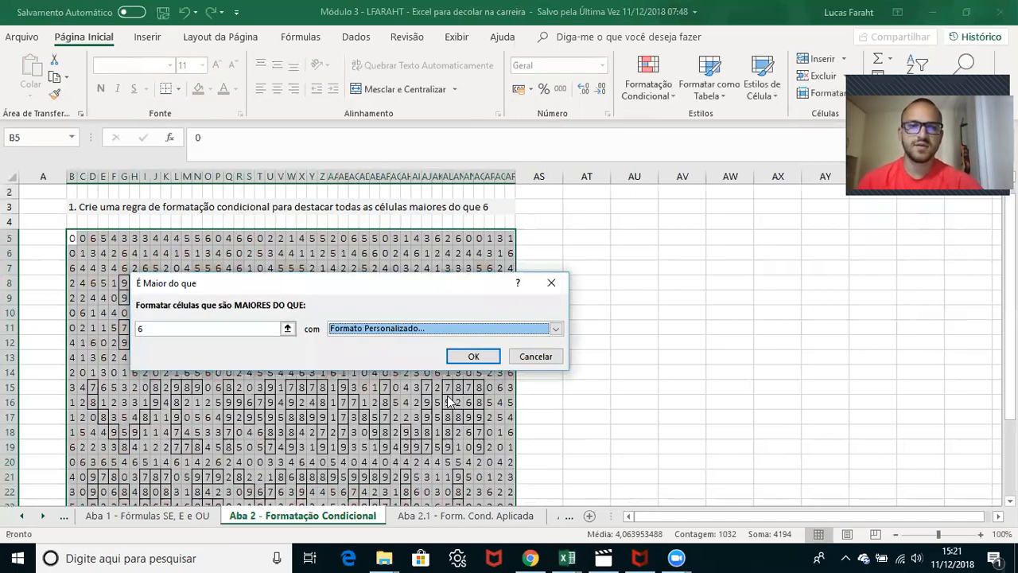
- Add a black background fill to the rule's custom format, apply the rule and check the whole grid
click(400, 330)
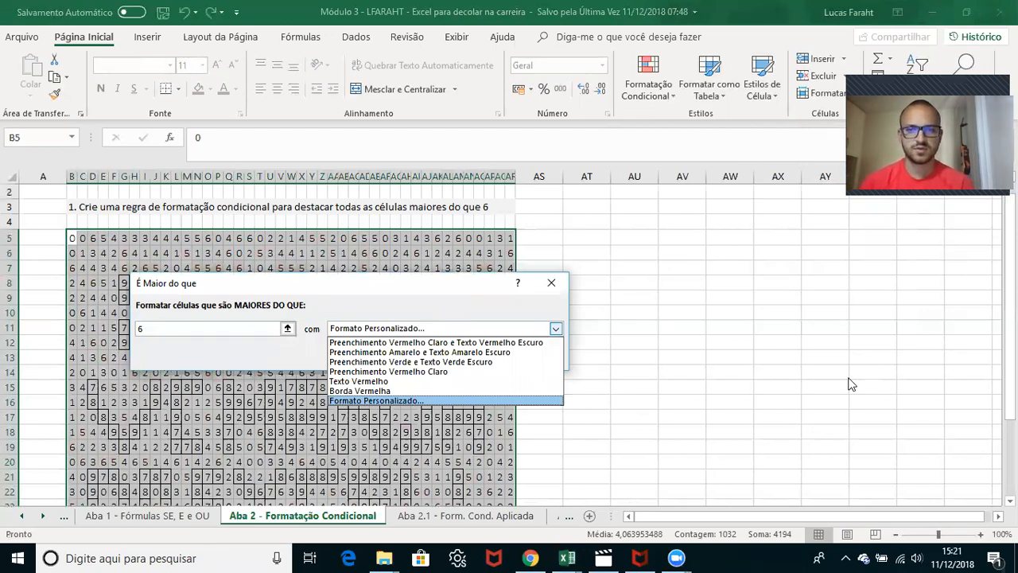
click(435, 400)
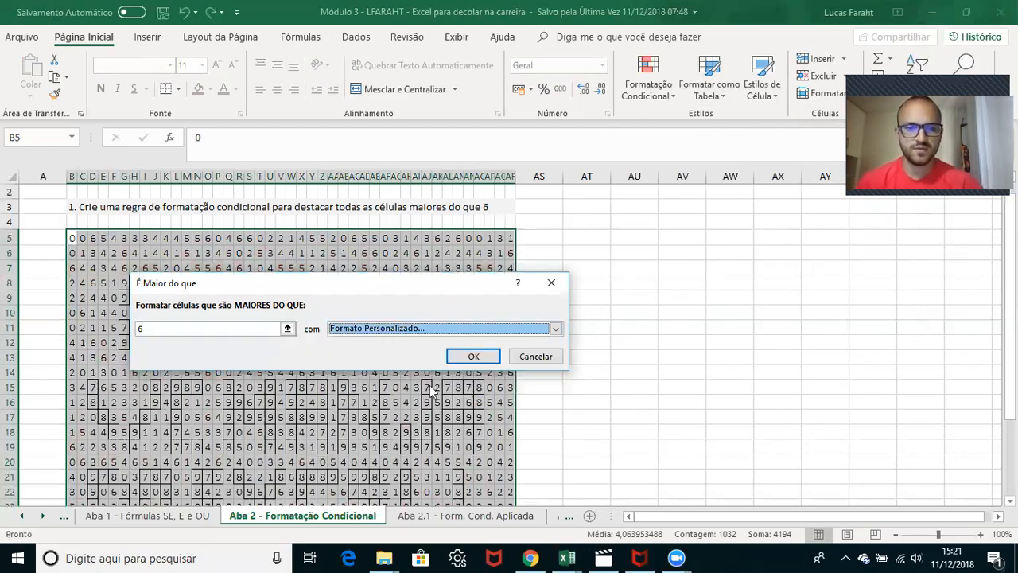
click(288, 153)
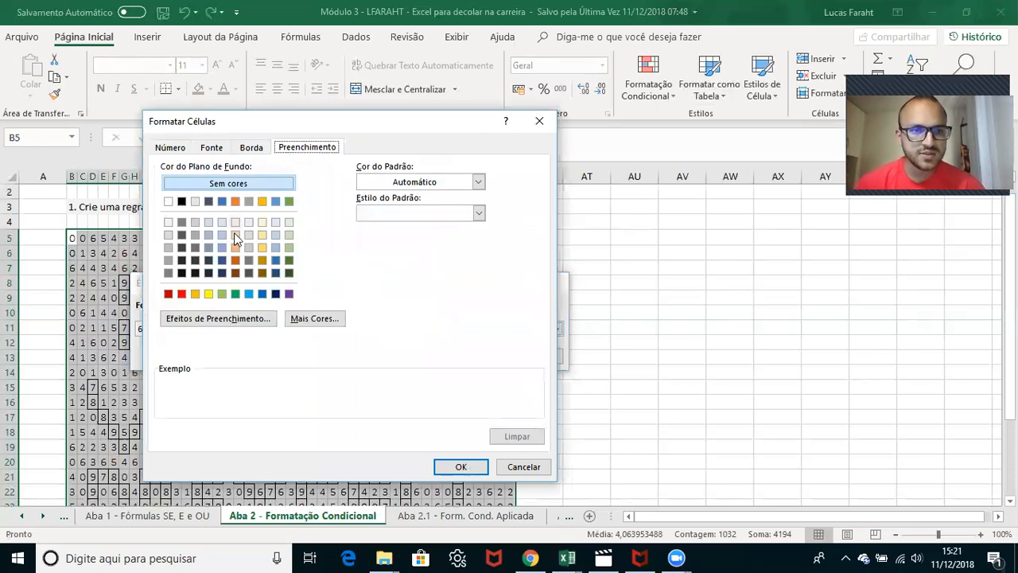
click(182, 274)
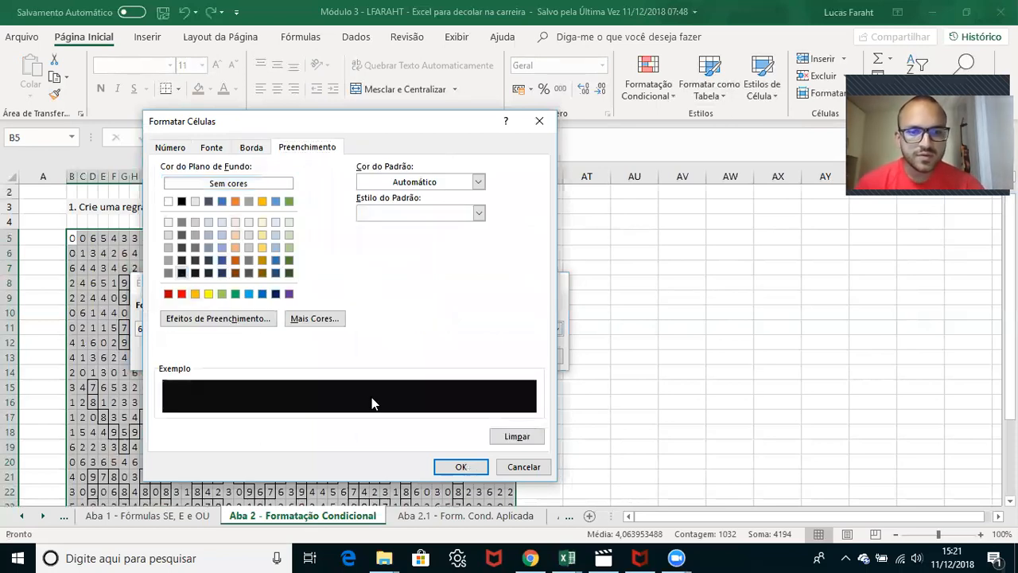
click(456, 466)
click(466, 359)
scroll(497, 344, down, 2)
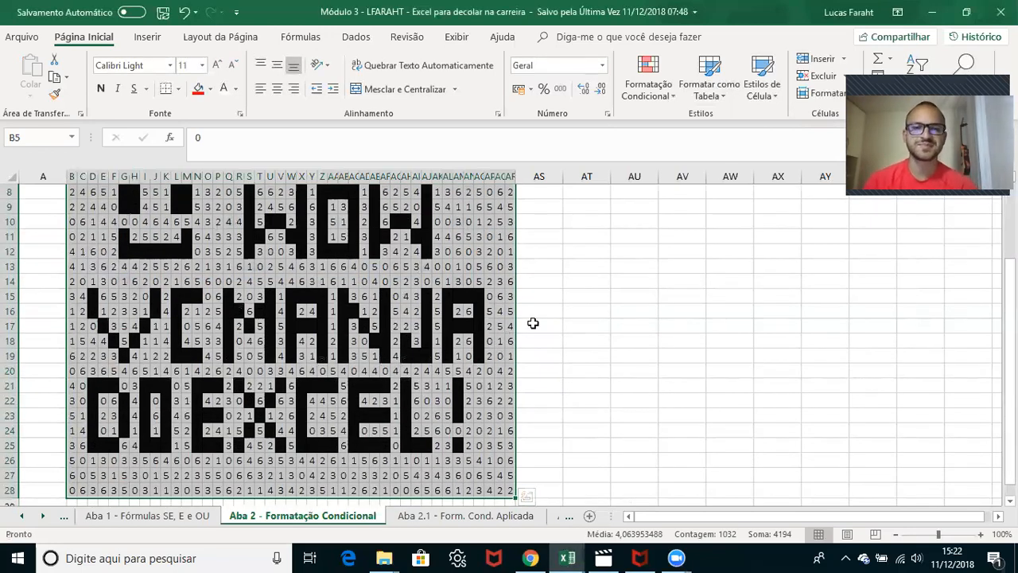
scroll(533, 323, up, 2)
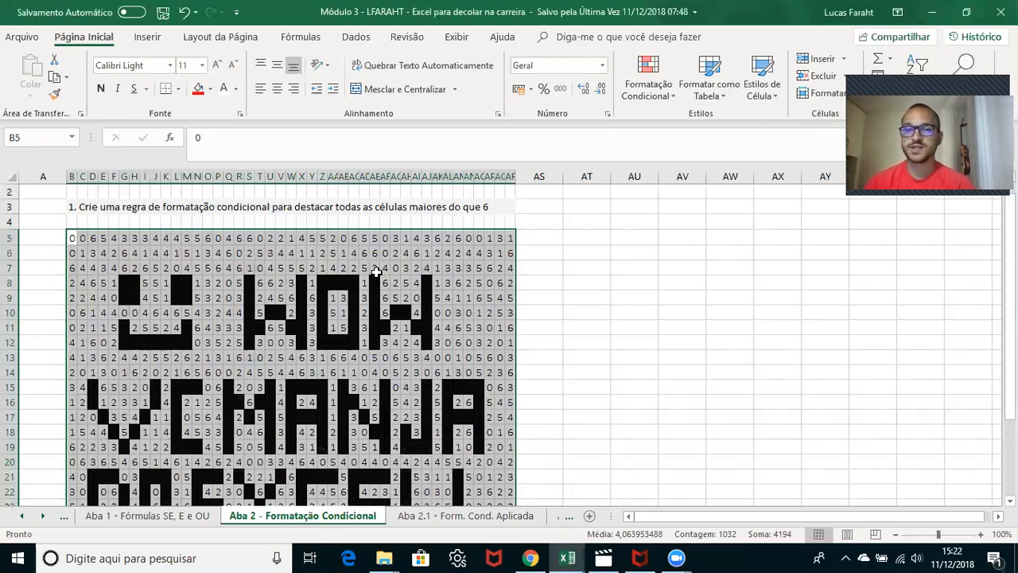
scroll(346, 293, down, 3)
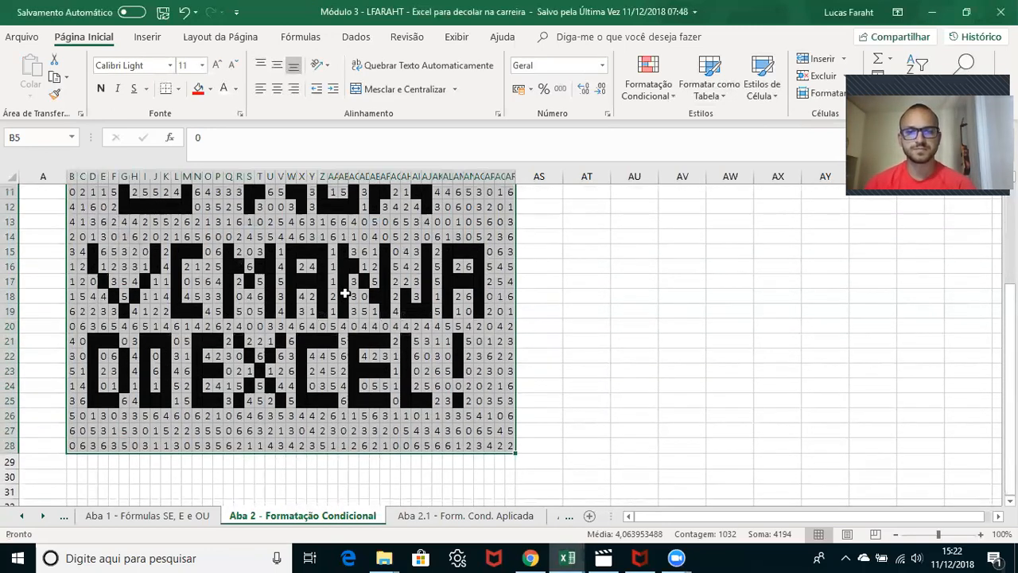
scroll(344, 293, up, 4)
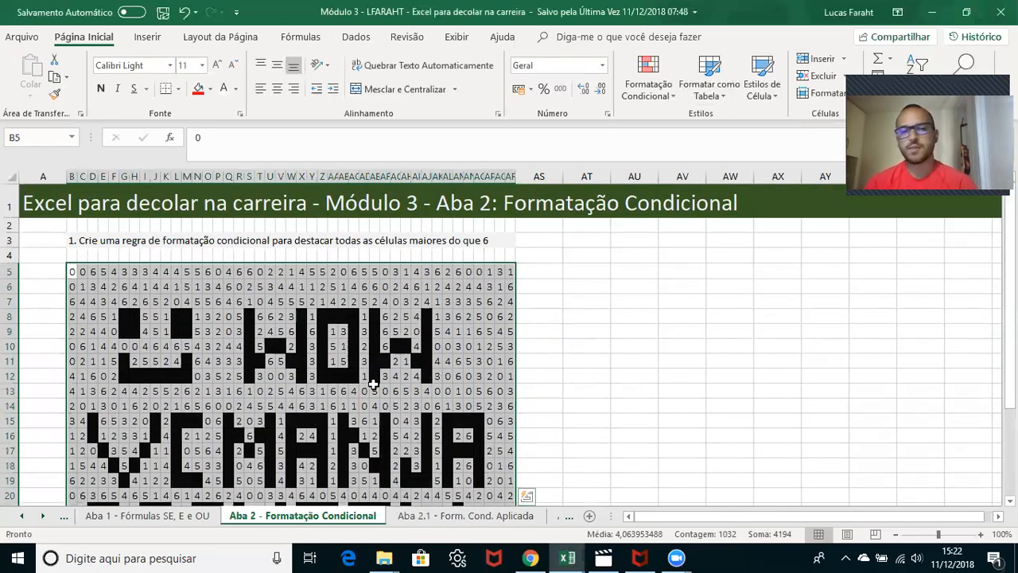
- Open the "Aba 2.1 - Form. Cond. Aplicada" sheet and review exercises 1 and 2 with the required-average and recovery-grade cells
click(426, 517)
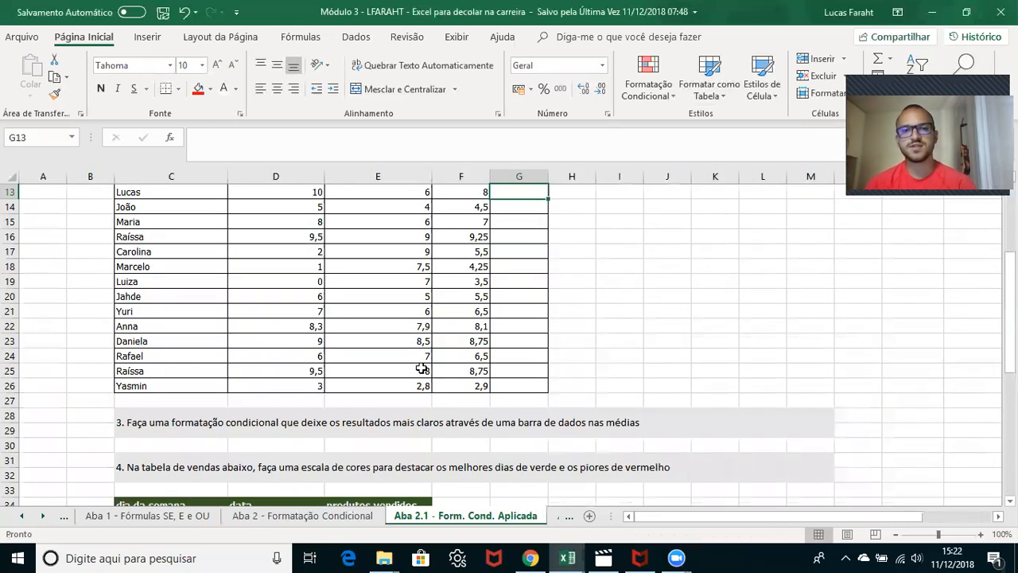
scroll(422, 369, up, 5)
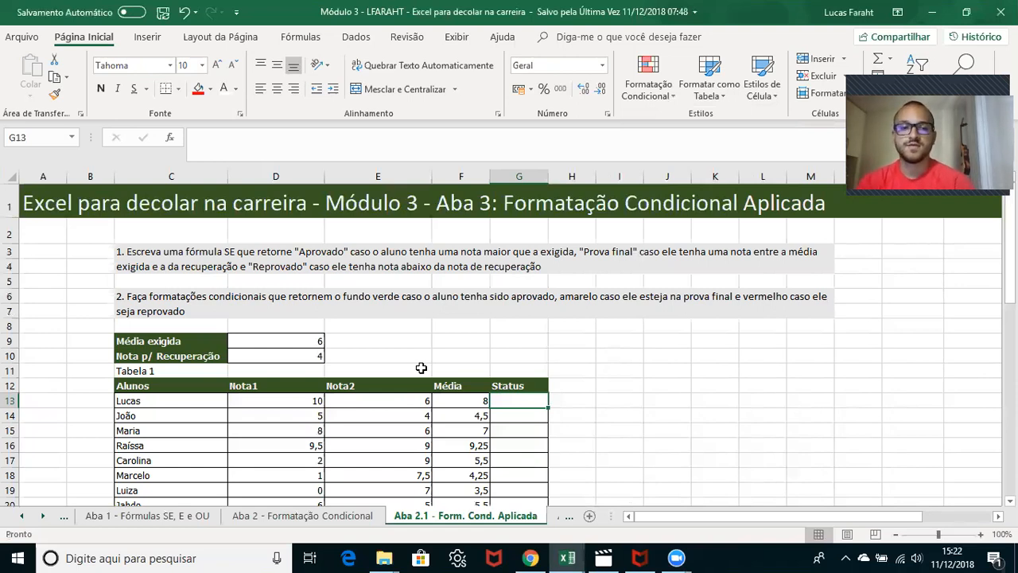
key(Left)
key(Left)
key(Up)
key(Up)
key(Left)
key(Up)
key(Up)
key(Up)
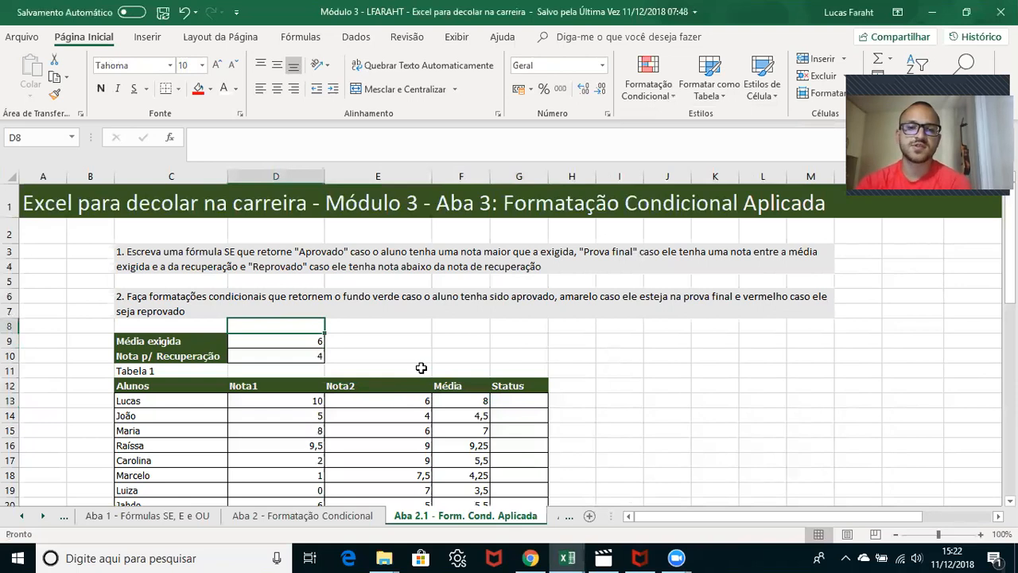
- Review exercise 1 against the first student's average and empty status cell, the required average and the recovery grade
key(Up)
key(Up)
key(Up)
key(Up)
key(Down)
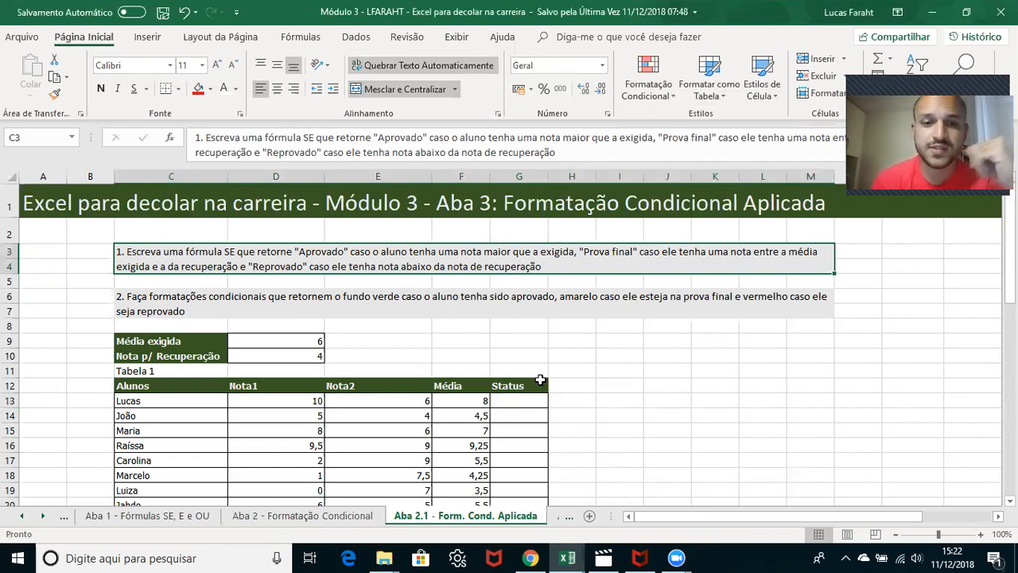
click(525, 401)
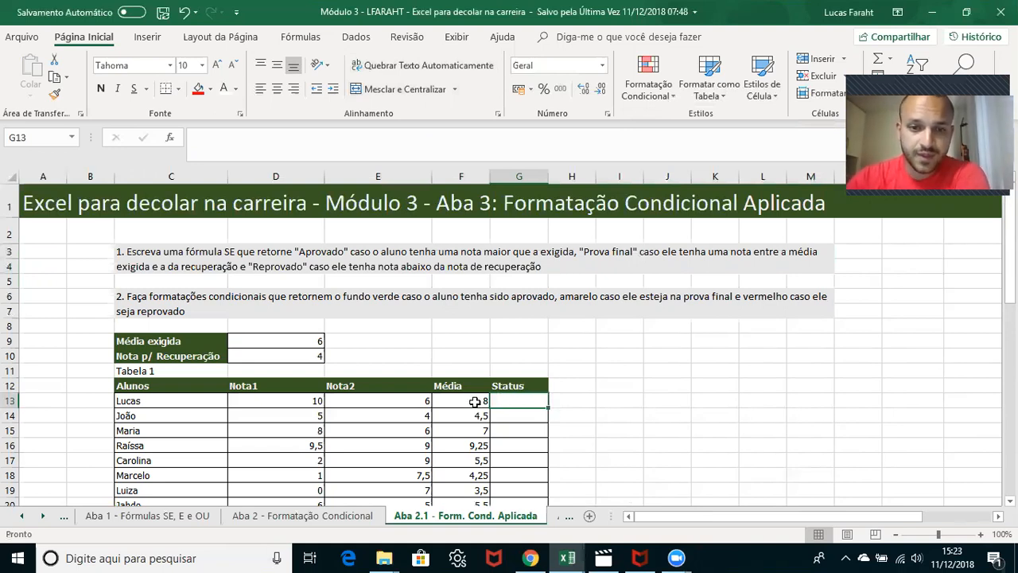
click(296, 340)
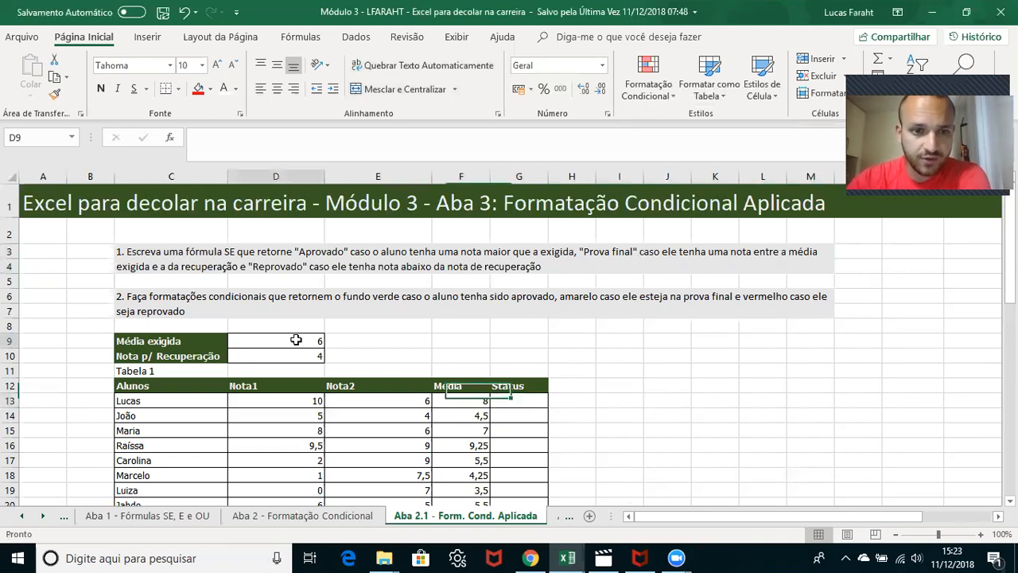
click(475, 402)
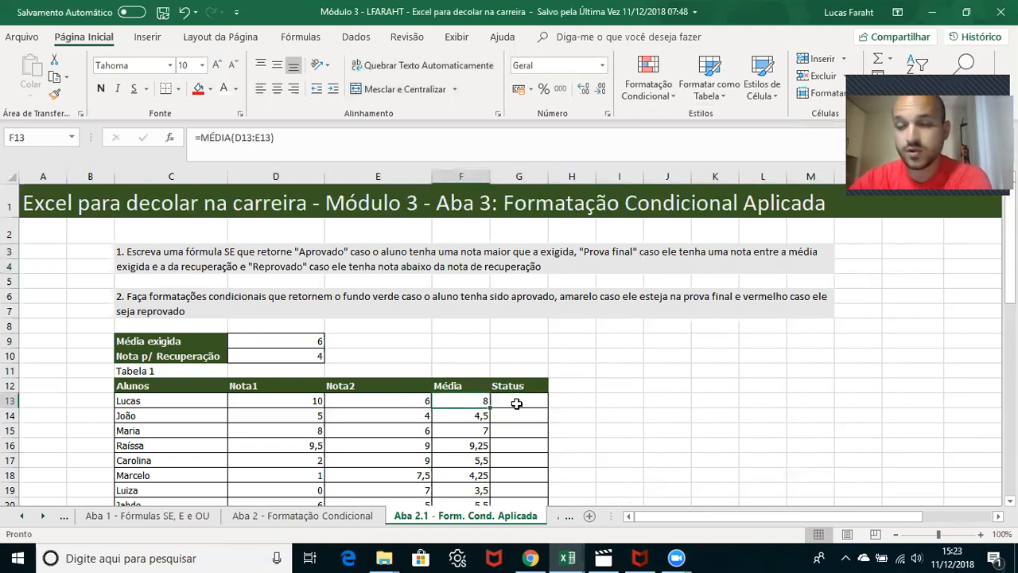
click(312, 356)
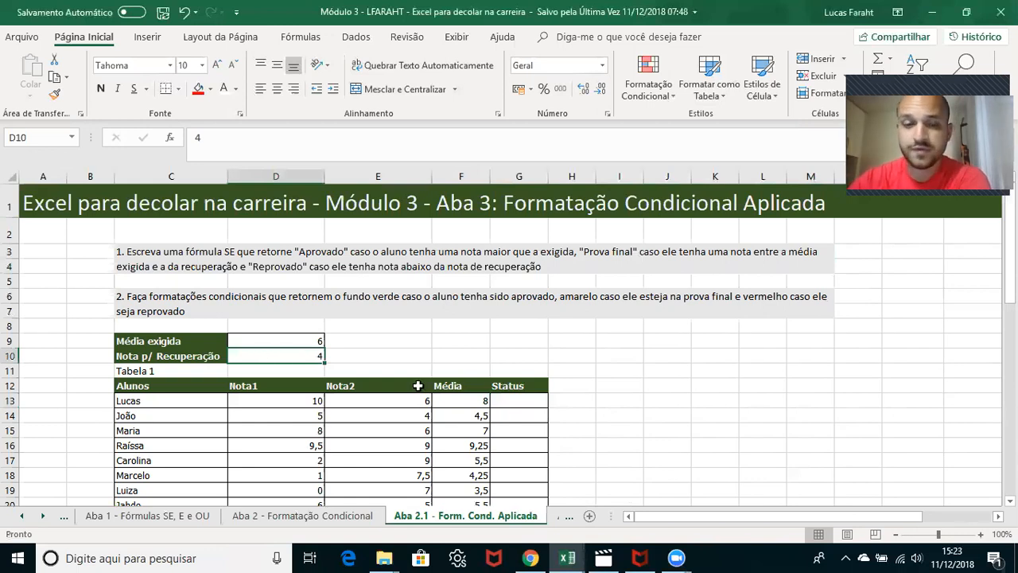
- Begin an SE formula in G13 that returns "Aprovado" when F13 is at least the required average, with absolute reference $D$9
click(506, 398)
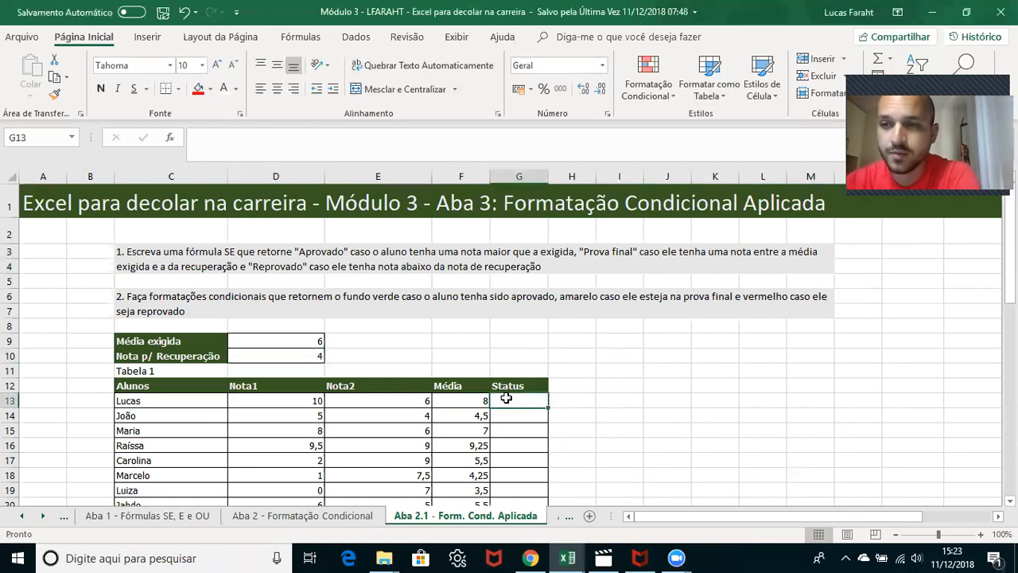
text(=se()
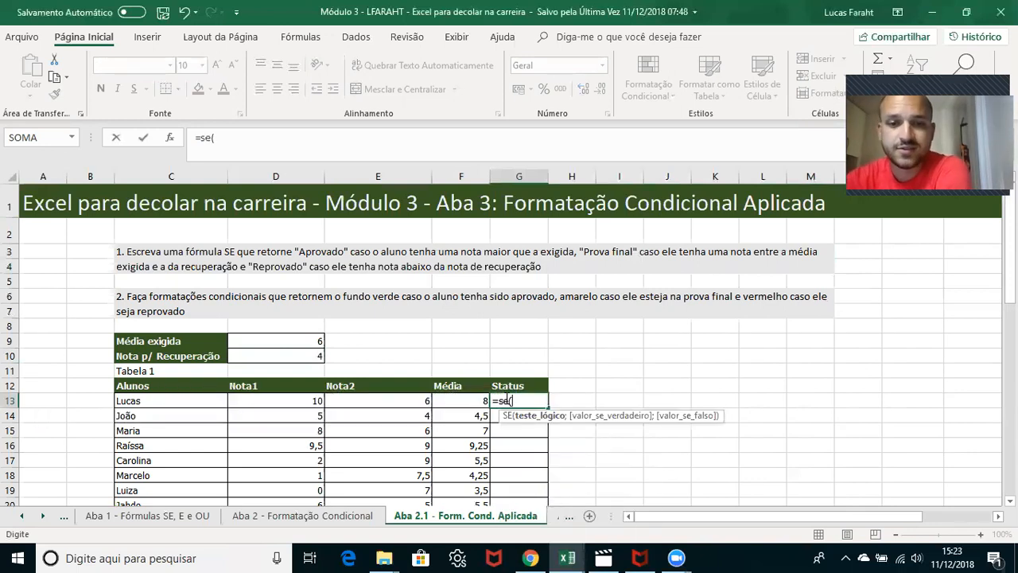
click(475, 400)
text(>=)
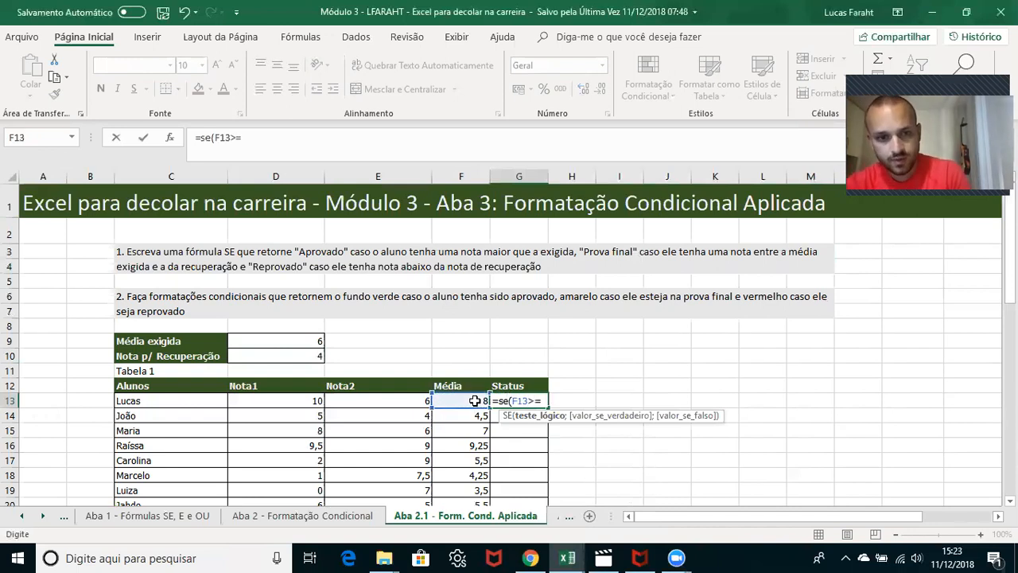
click(307, 340)
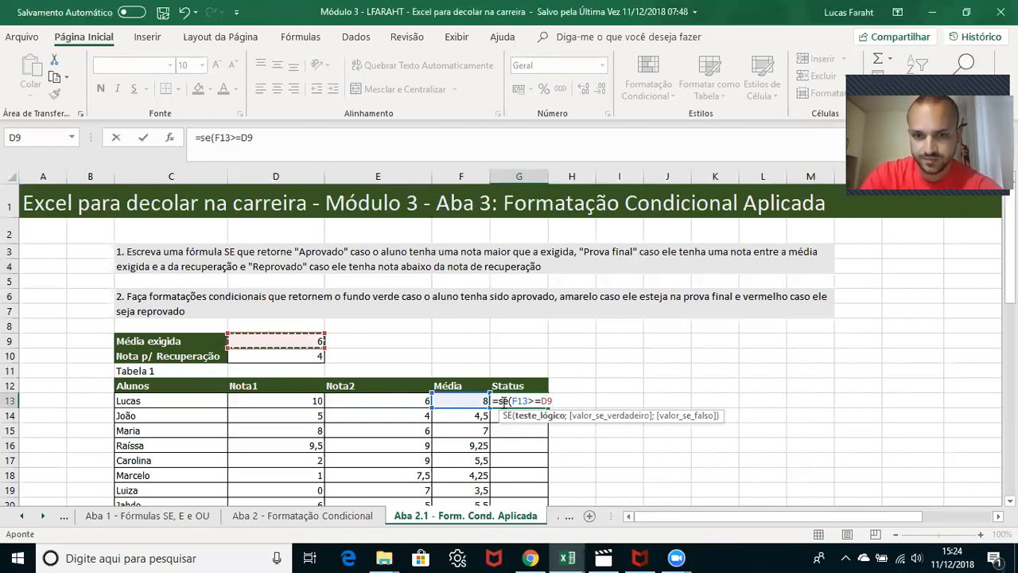
key(F4)
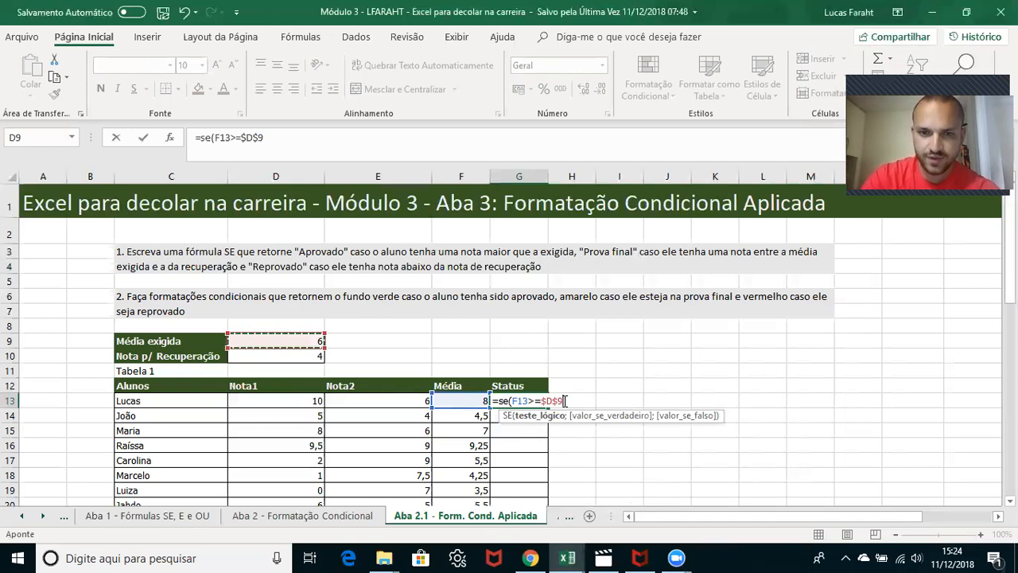
text(;)
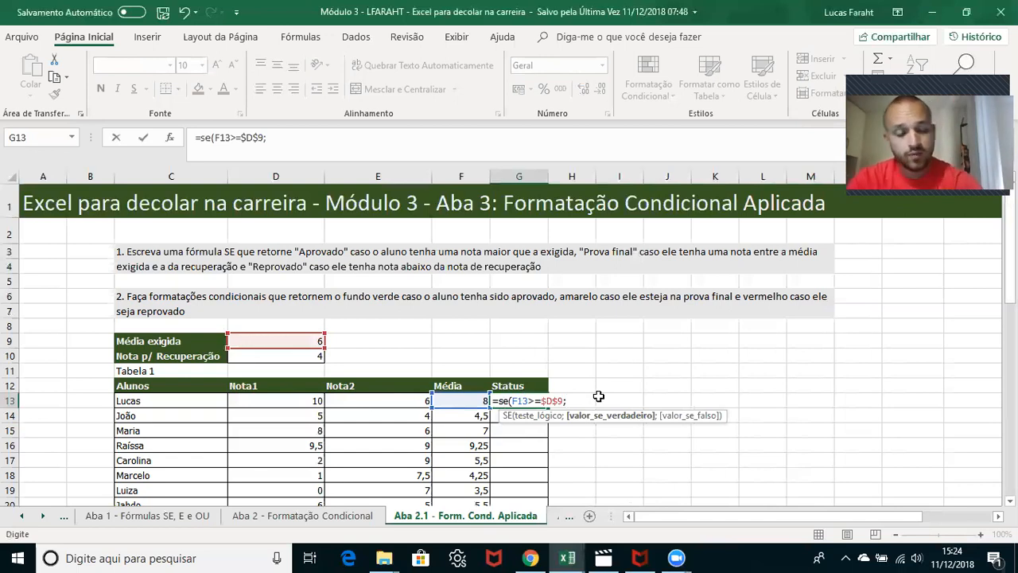
text("Ap)
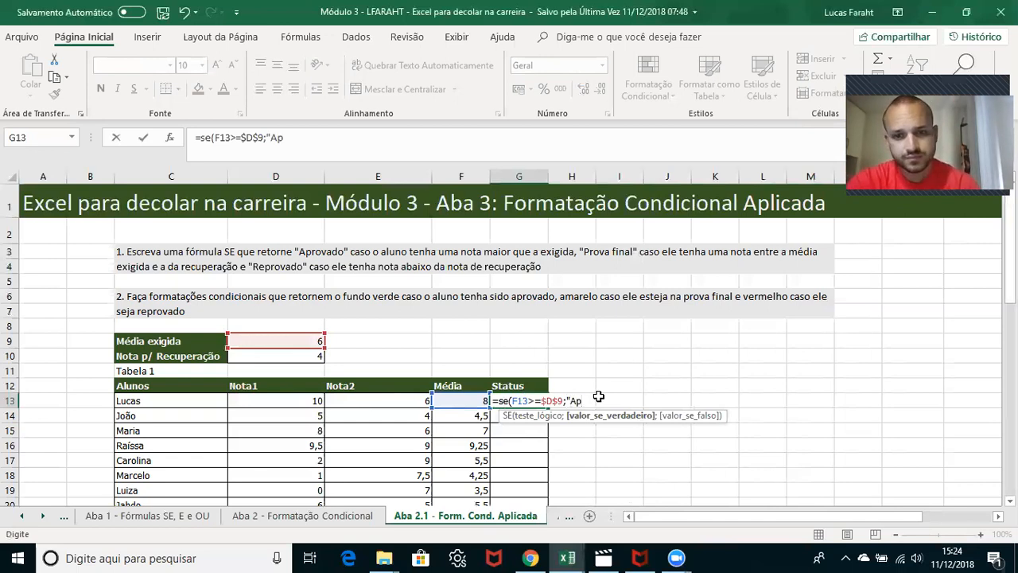
text(rovado";)
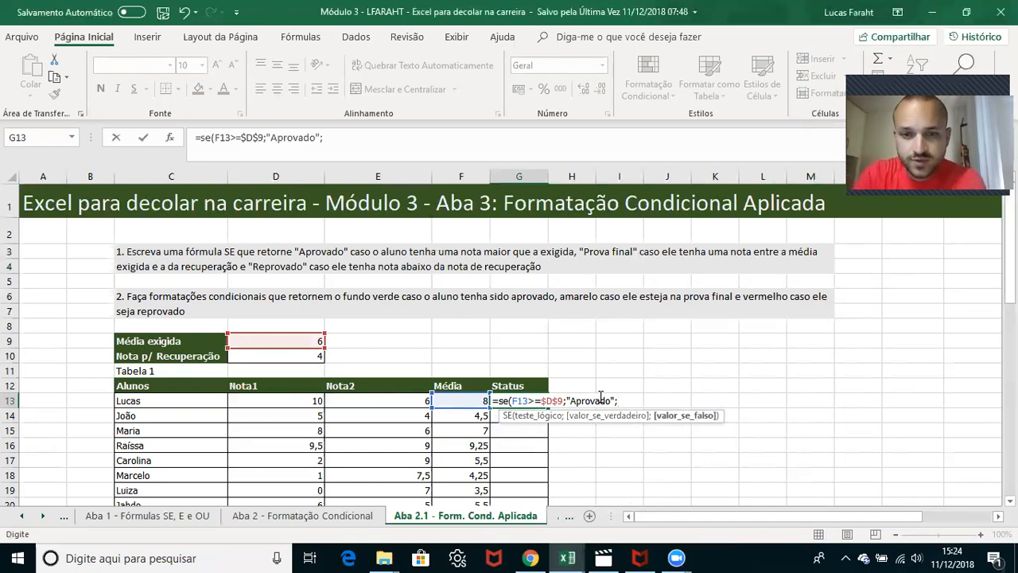
- Complete the G13 formula with a nested SE returning "Prova Final" when F13>=$D$10 and "Reprovado" otherwise
text(se()
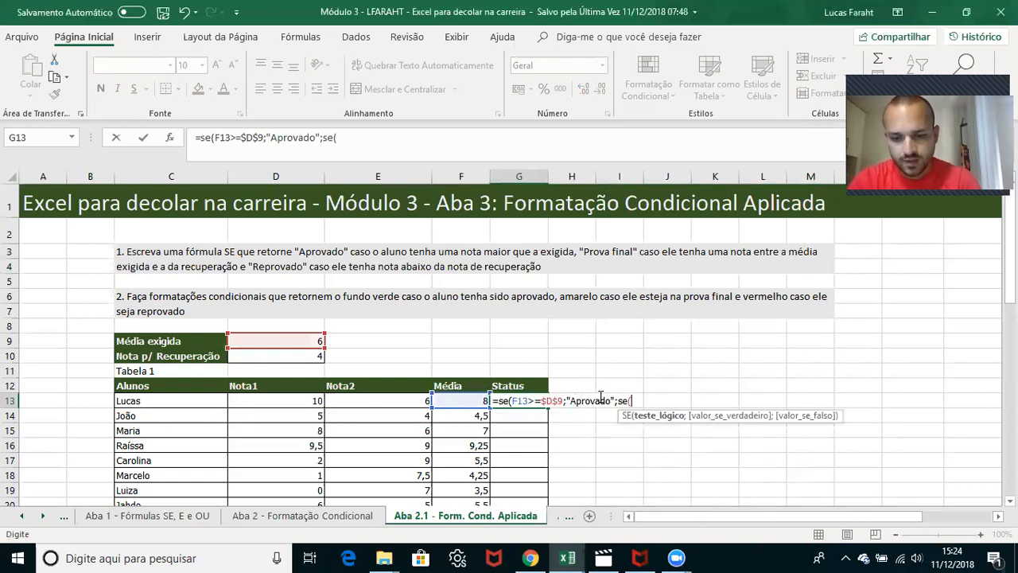
key(Left)
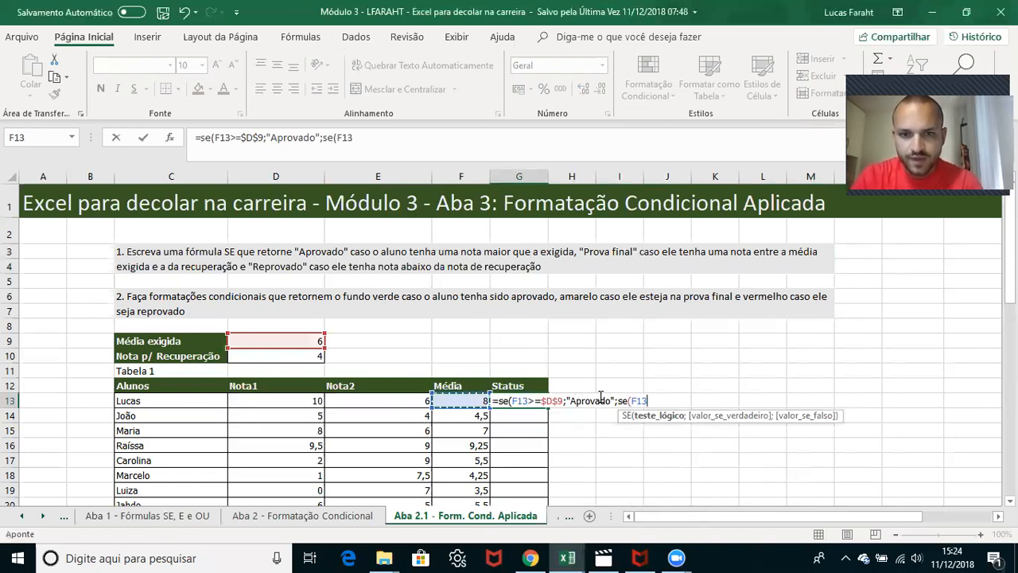
text(>=)
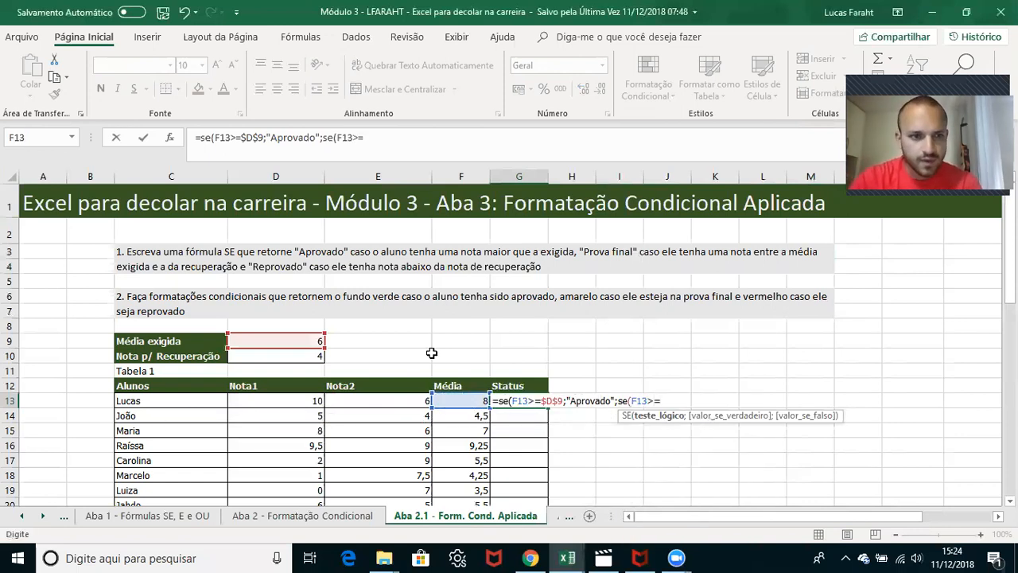
click(284, 357)
key(F4)
text(;"Prova Final";)
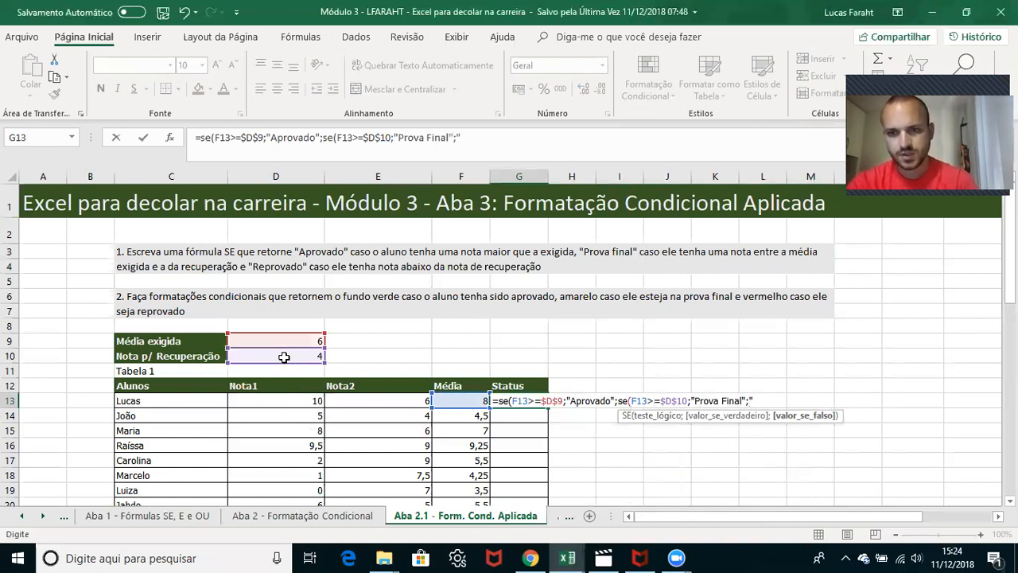
text("Reprova)
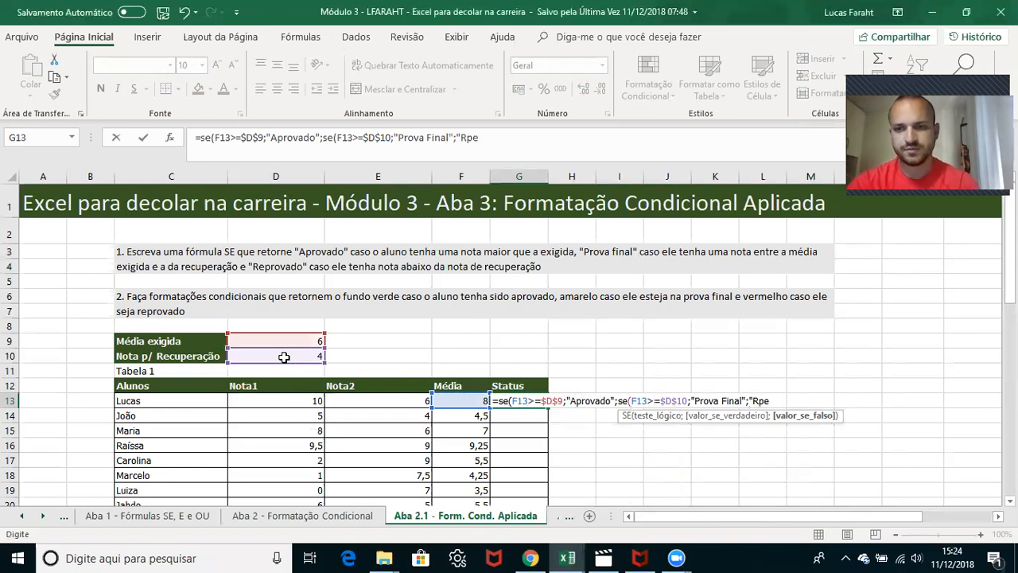
text(do")))
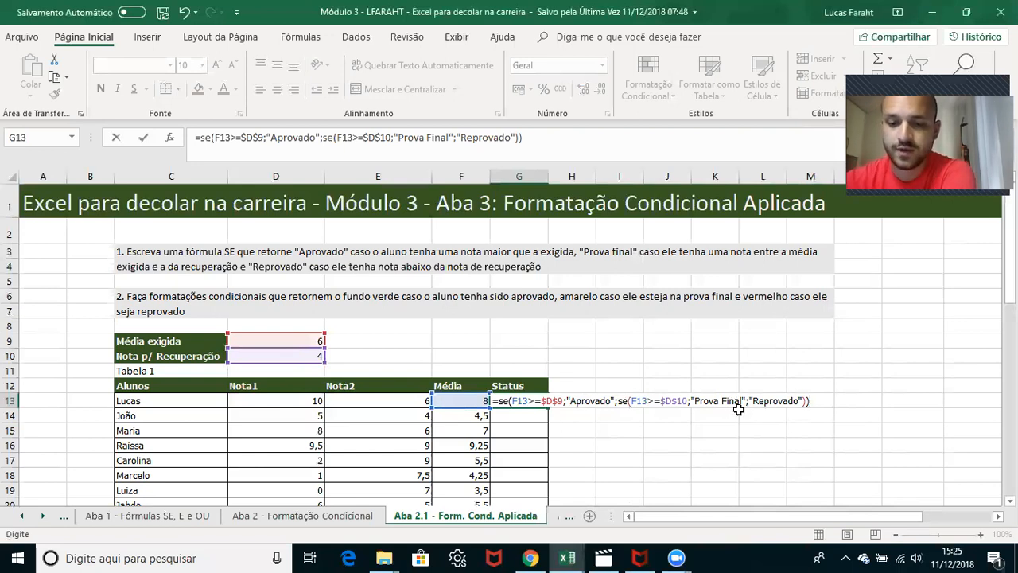
key(ctrl+Return)
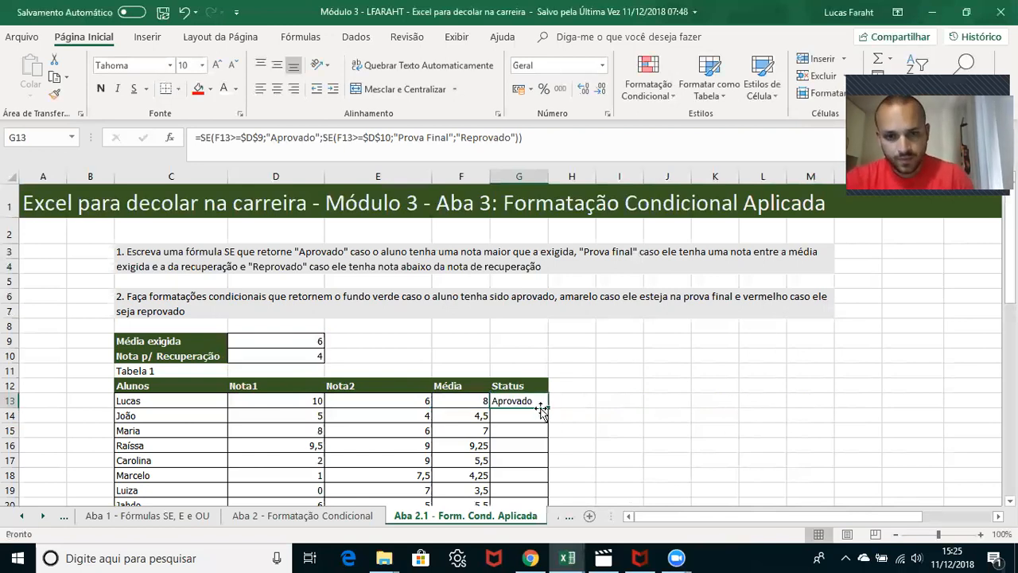
- Fill the status formula down to every student in Tabela 1 and check several results against their averages
double_click(549, 408)
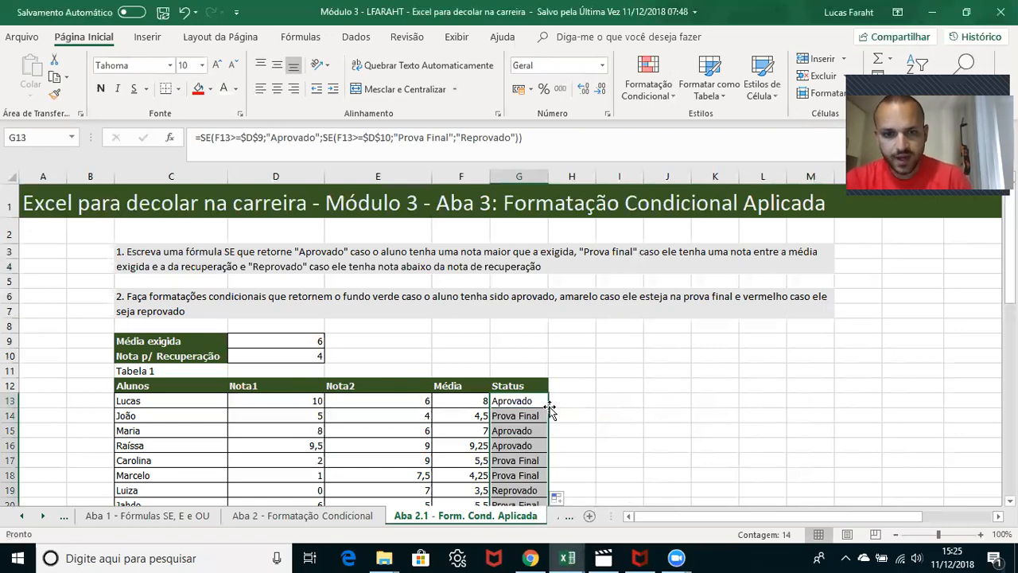
scroll(549, 408, down, 2)
scroll(548, 408, down, 1)
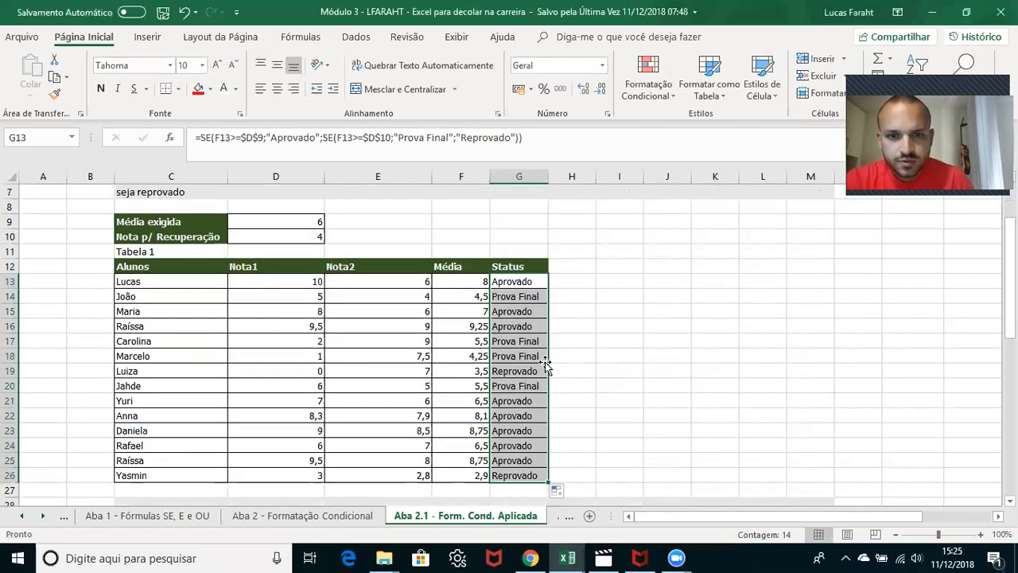
click(499, 288)
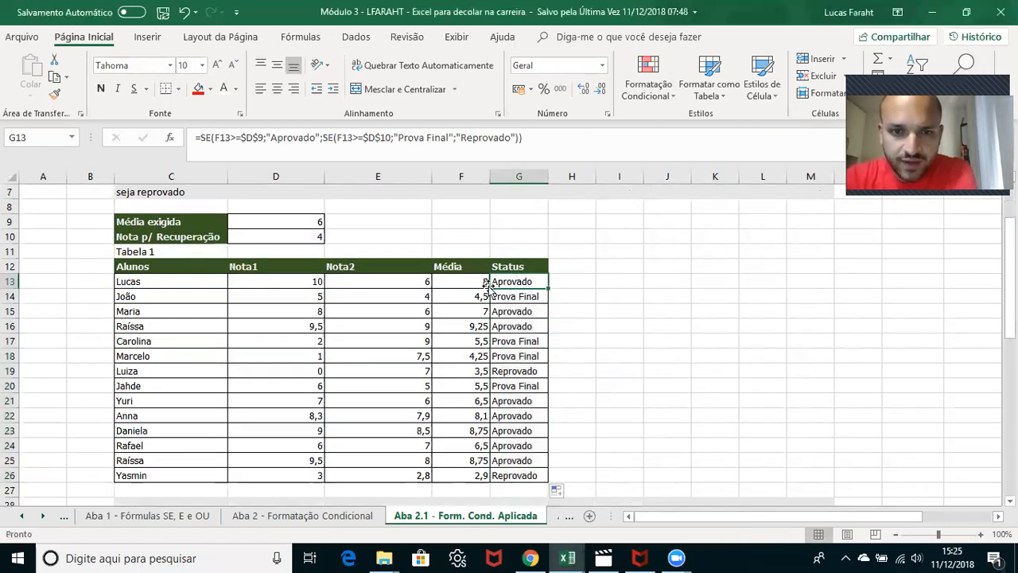
click(497, 296)
click(515, 356)
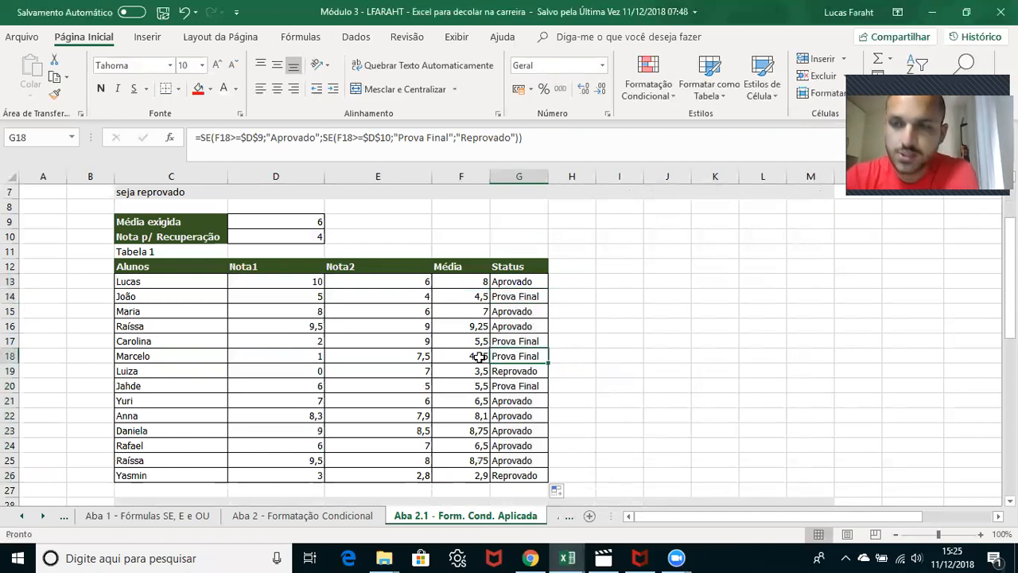
- Read exercise 2 about green, yellow and red backgrounds, and select the Status results from G13 to G26
scroll(479, 355, up, 2)
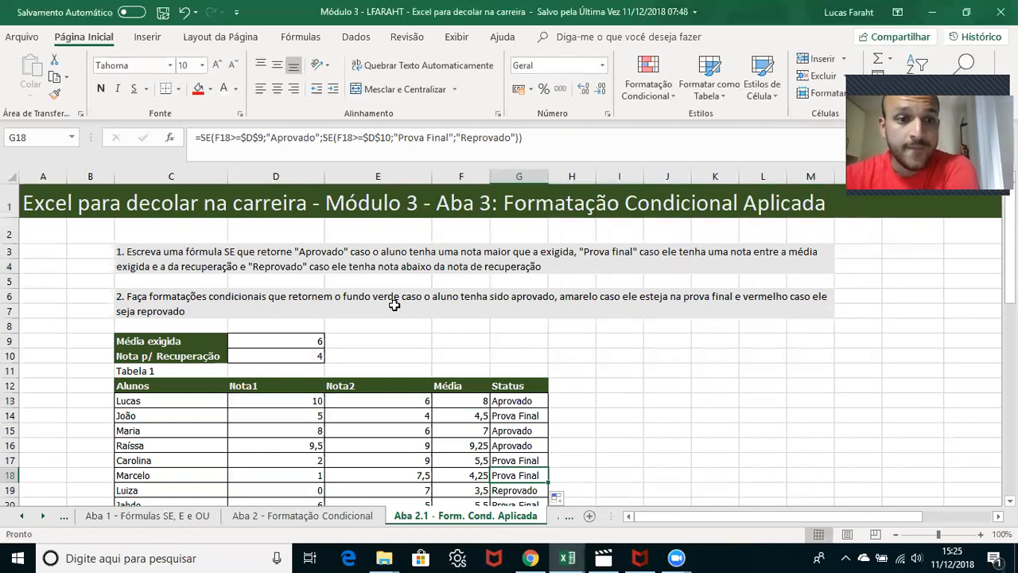
click(395, 304)
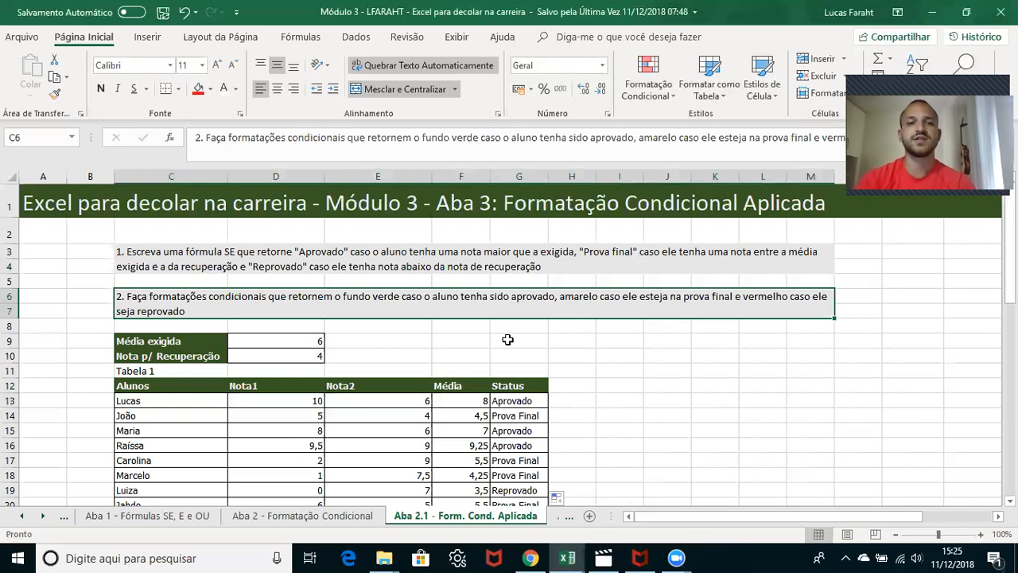
key(Down)
key(Down)
key(Down)
key(Right)
key(Right)
key(Right)
key(Right)
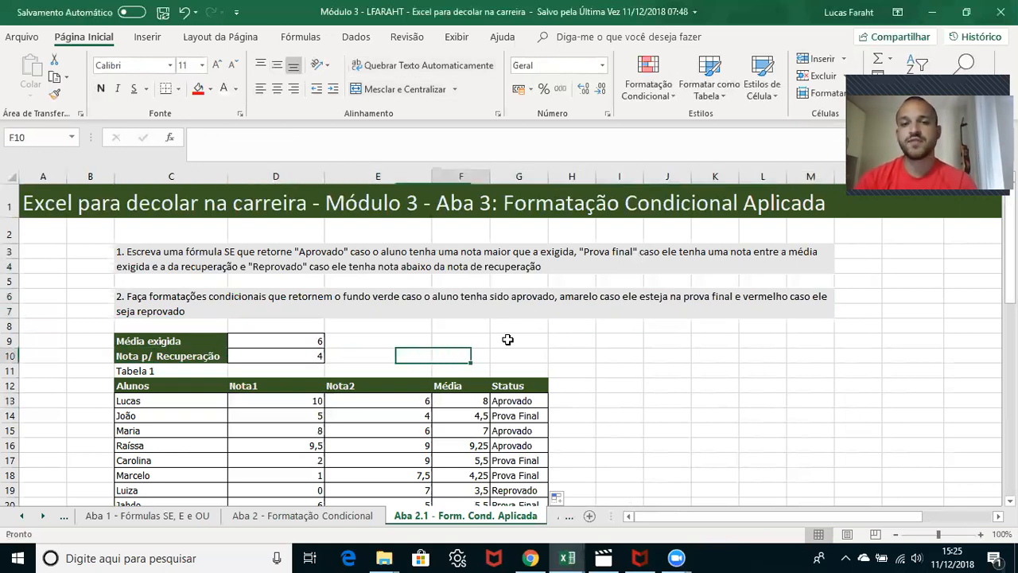
key(Down)
key(Down)
key(Down)
key(ctrl+shift+Down)
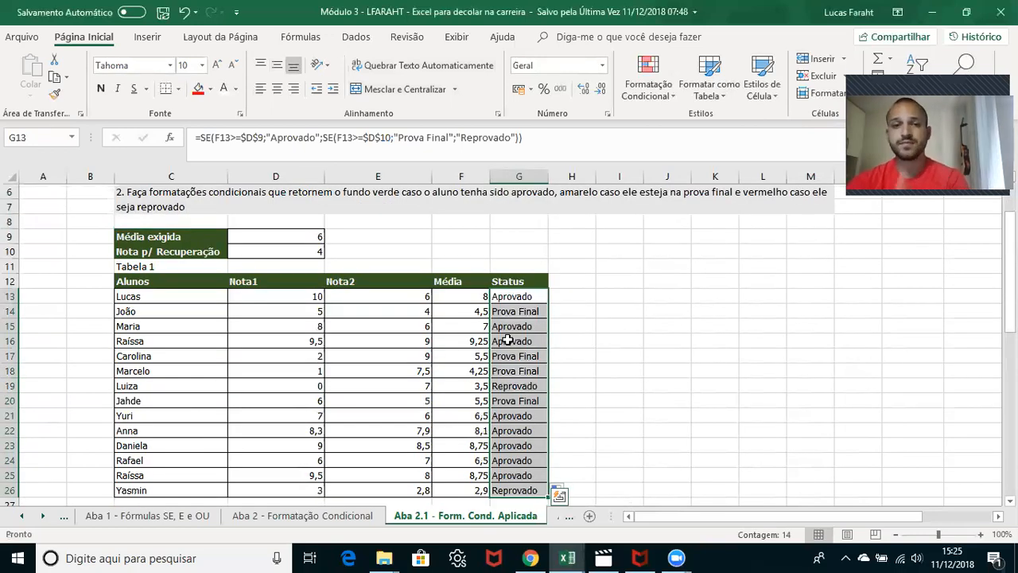
- Add a text-contains conditional formatting rule for "Aprovado" with the "Preenchimento Verde e Texto Verde Escuro" format to the Status cells
click(633, 95)
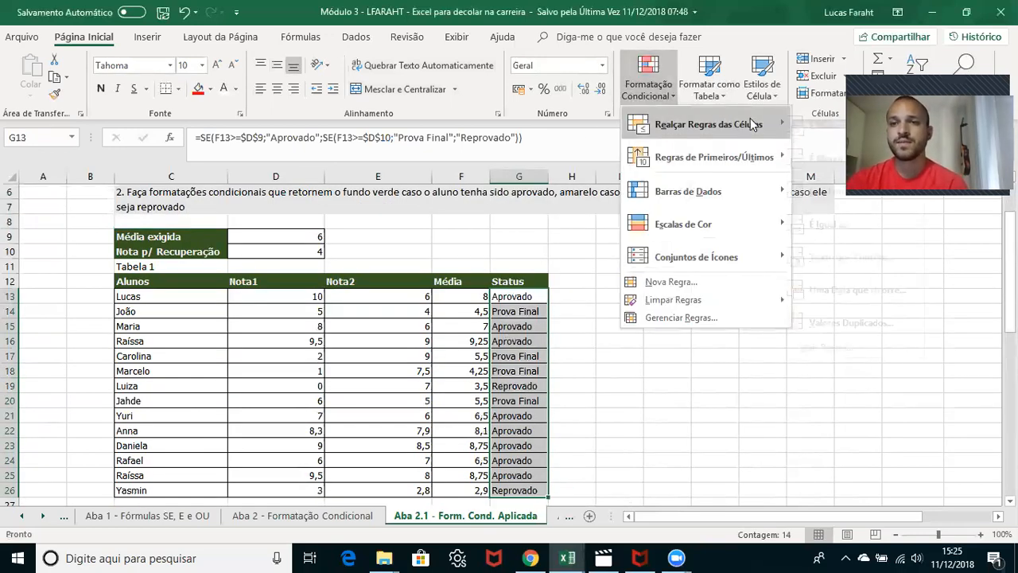
mouse_move(751, 125)
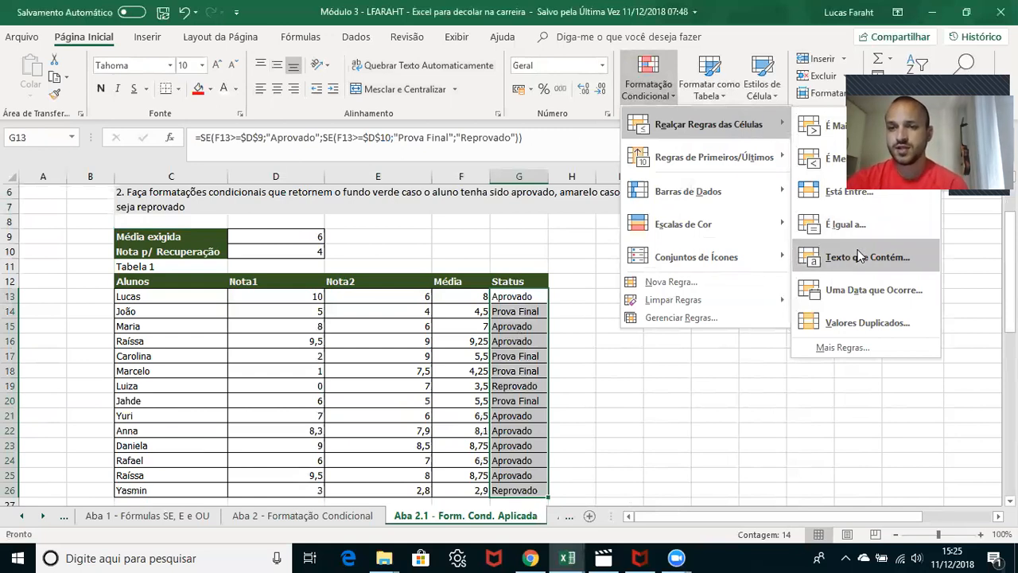
click(861, 257)
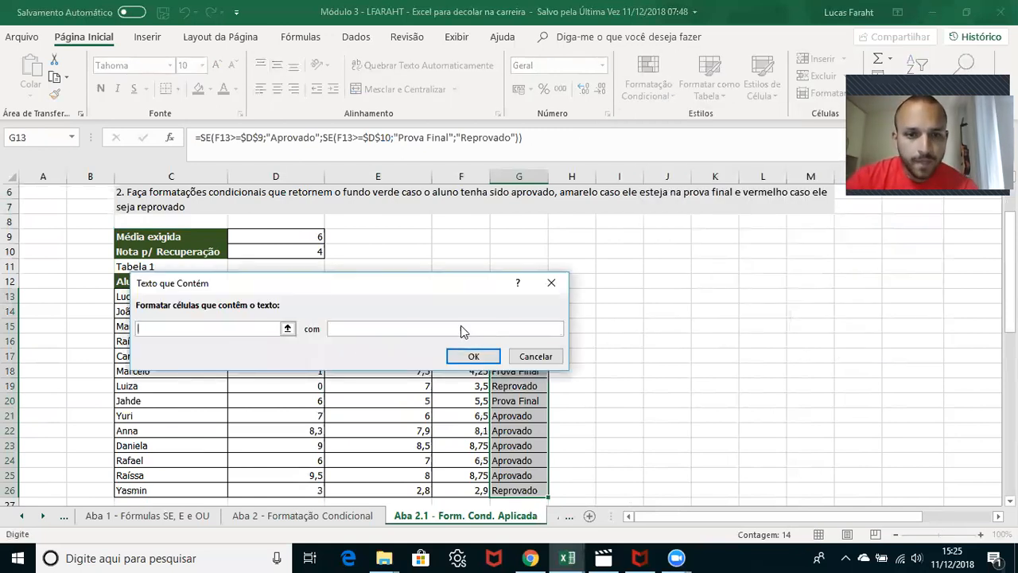
click(457, 328)
click(422, 361)
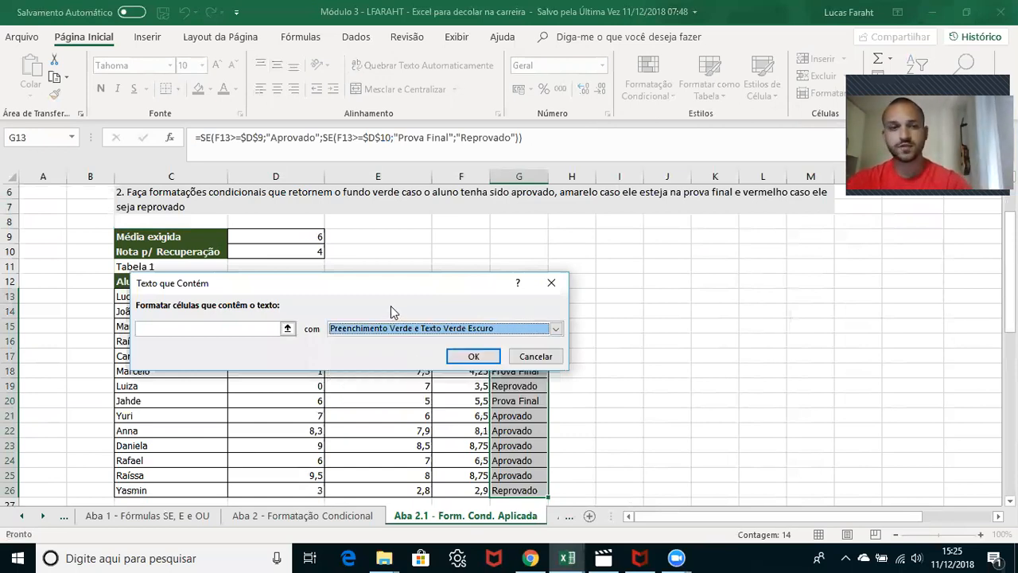
click(247, 325)
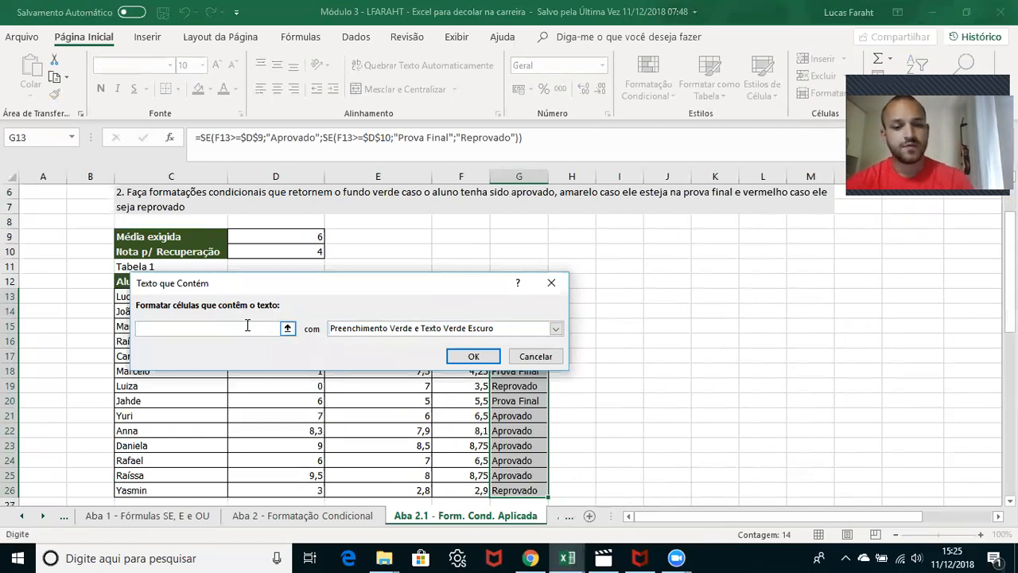
text(Aprovado)
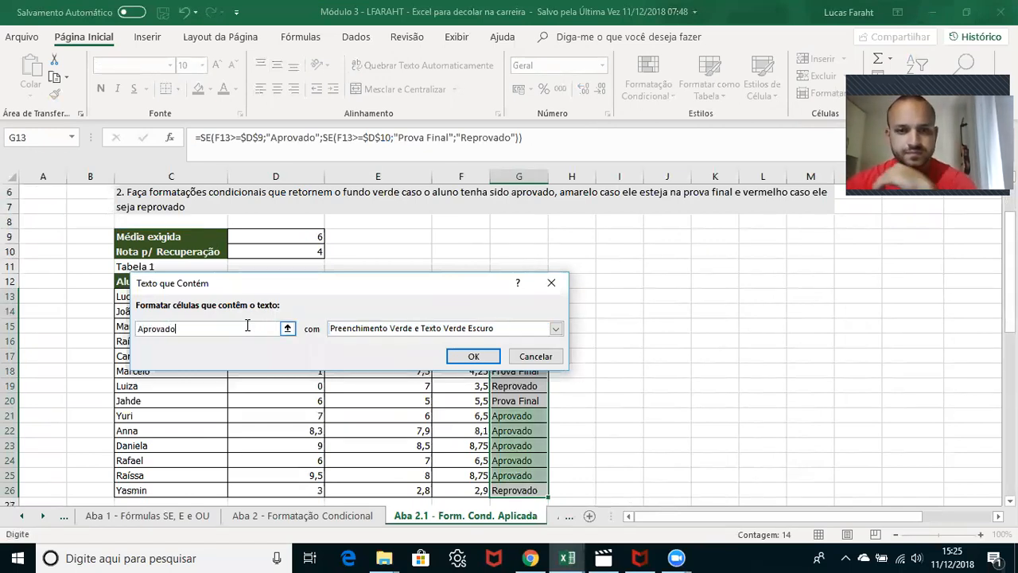
click(473, 357)
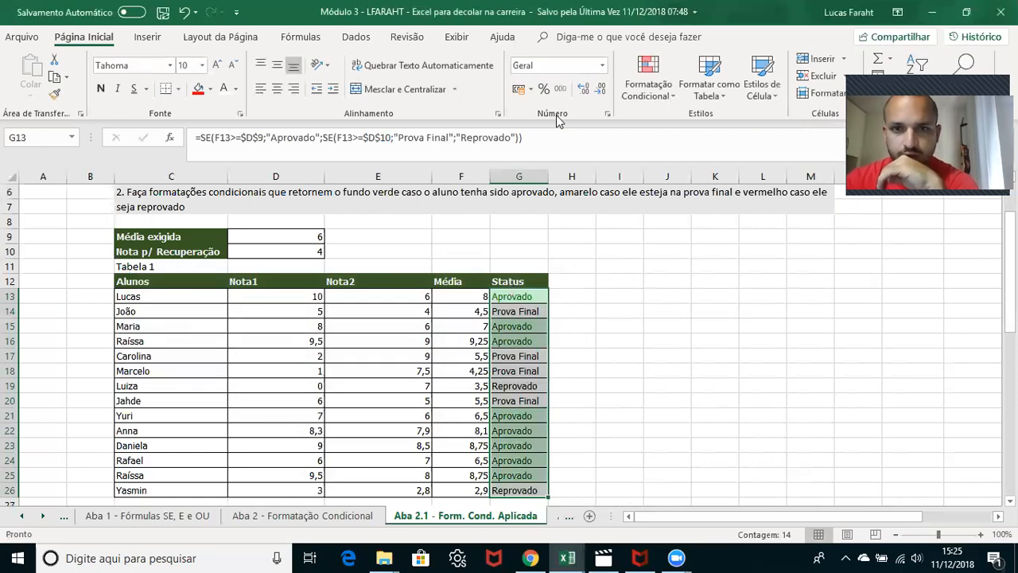
- Add a text-contains conditional formatting rule for "Reprovado" with "Preenchimento Vermelho Claro e Texto Vermelho Escuro" to the Status cells
click(648, 79)
mouse_move(708, 124)
click(867, 258)
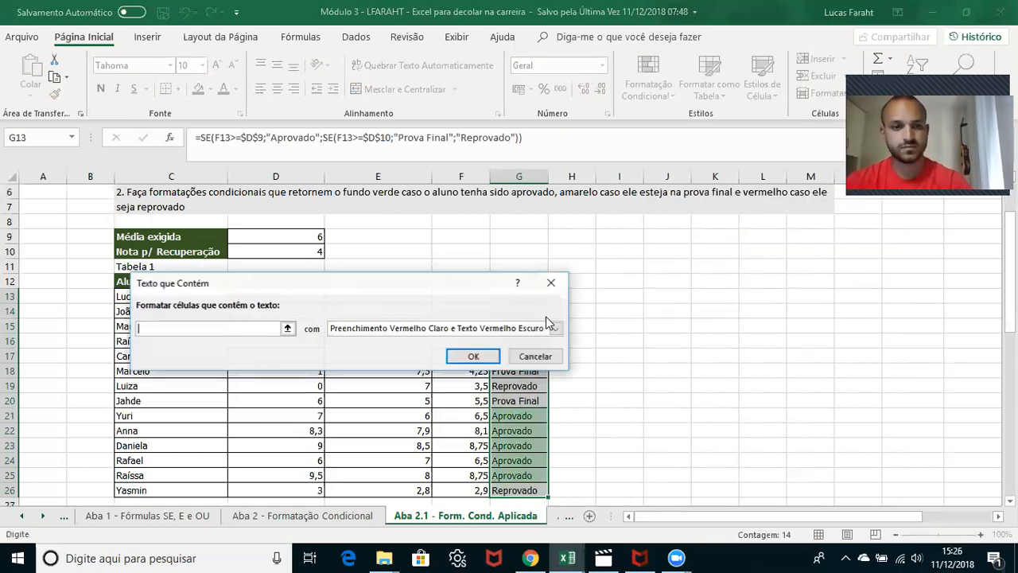
text(Rep)
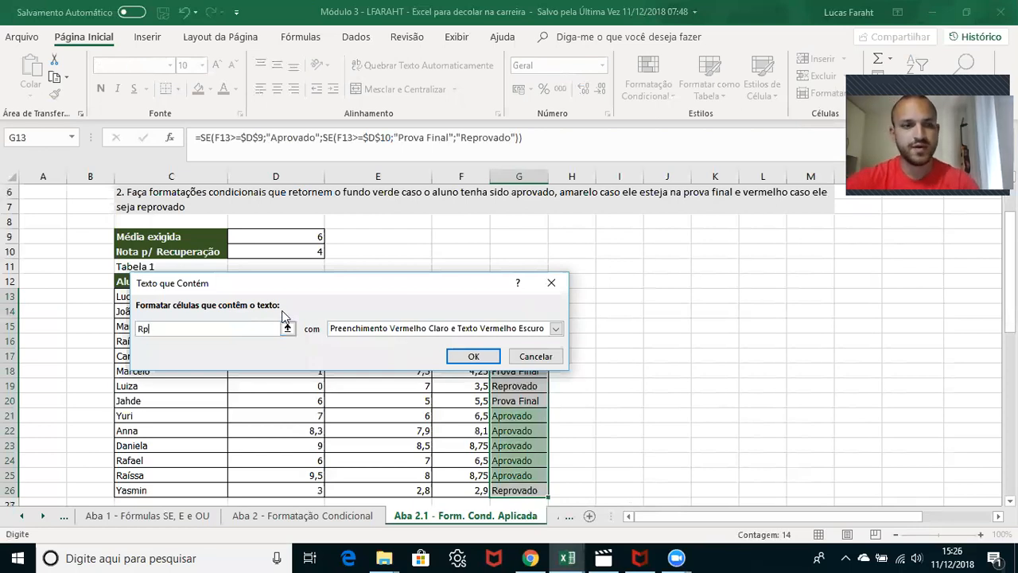
text(rovado)
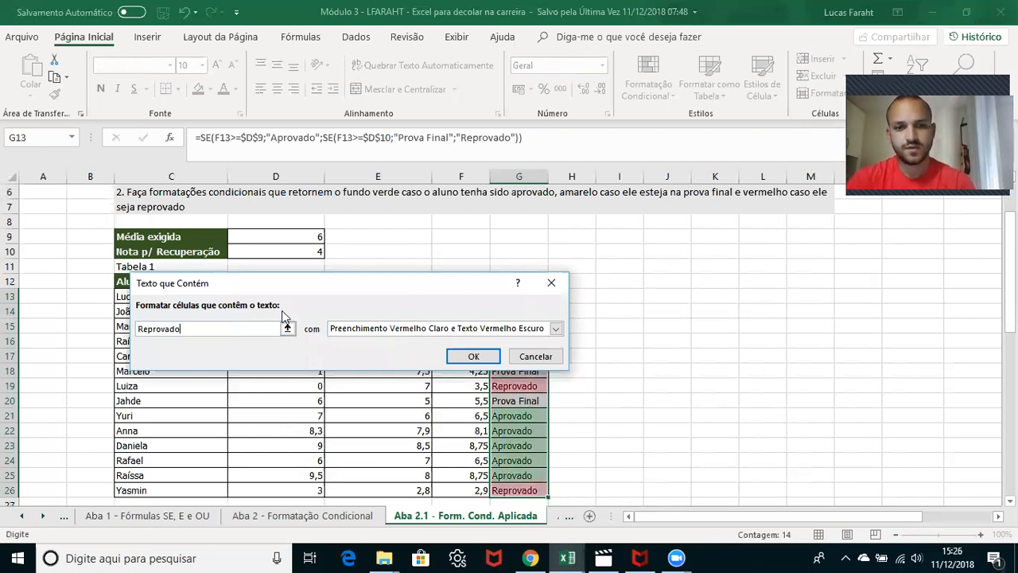
click(474, 356)
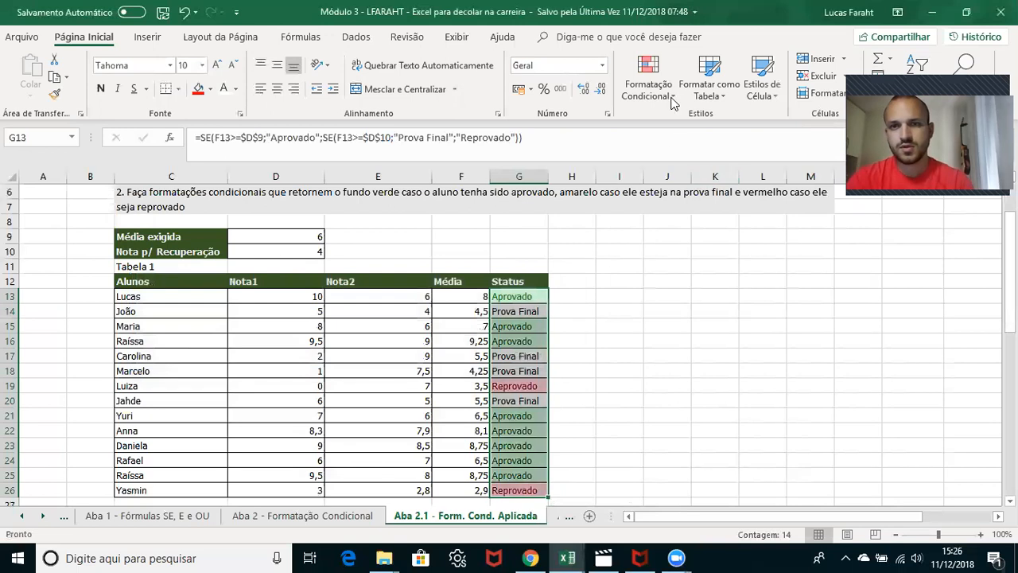
- Add a text-contains conditional formatting rule for "Prova final" with "Preenchimento Amarelo e Texto Amarelo Escuro" to the Status cells
click(657, 89)
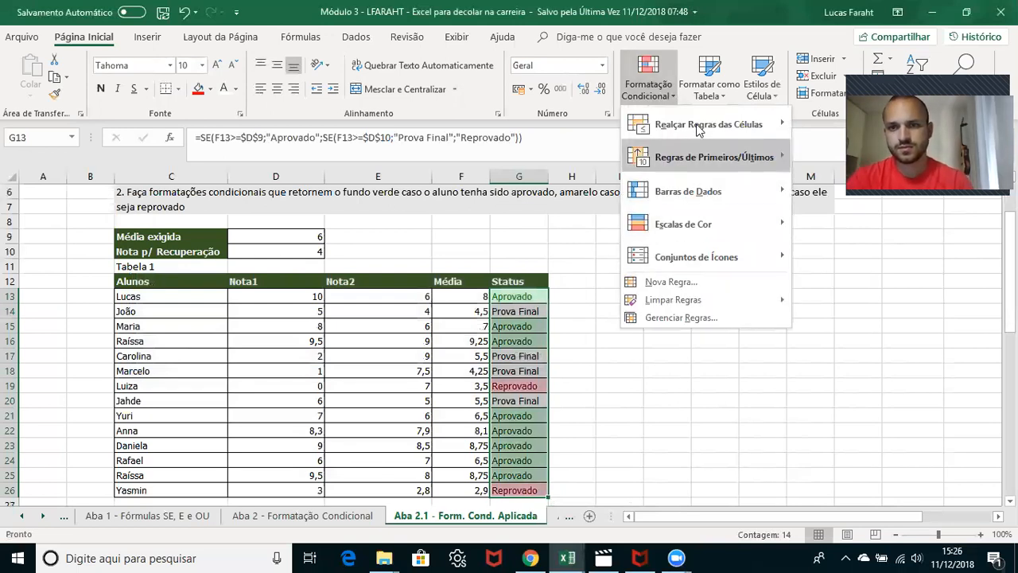
mouse_move(687, 128)
click(865, 263)
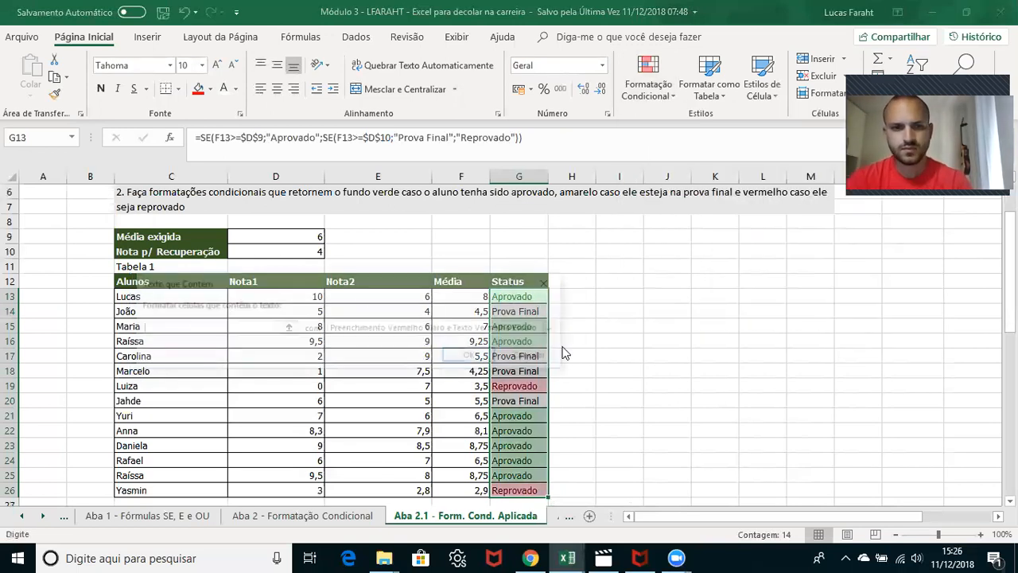
text(final)
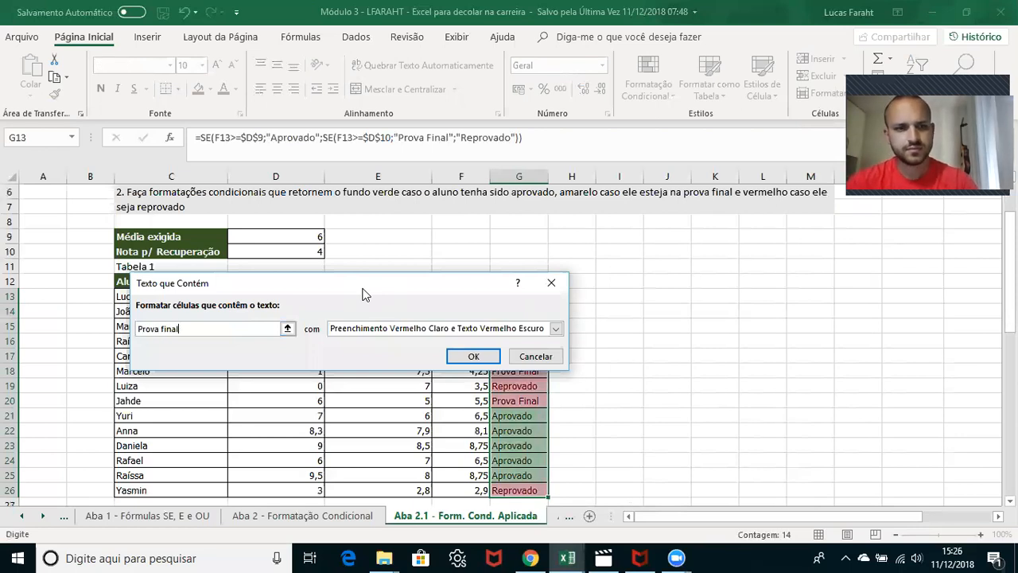
click(433, 328)
click(459, 352)
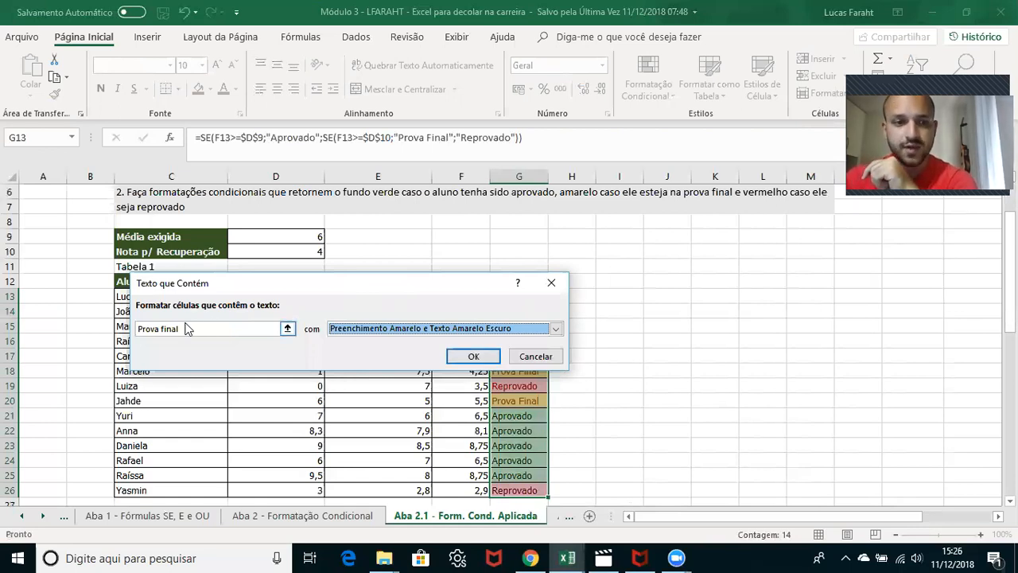
click(474, 357)
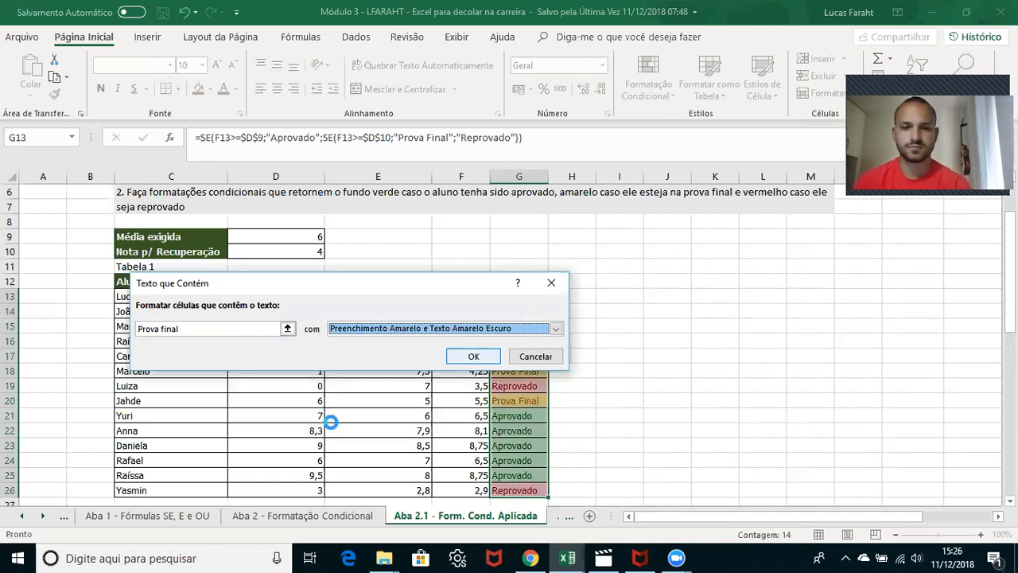
click(527, 340)
click(528, 416)
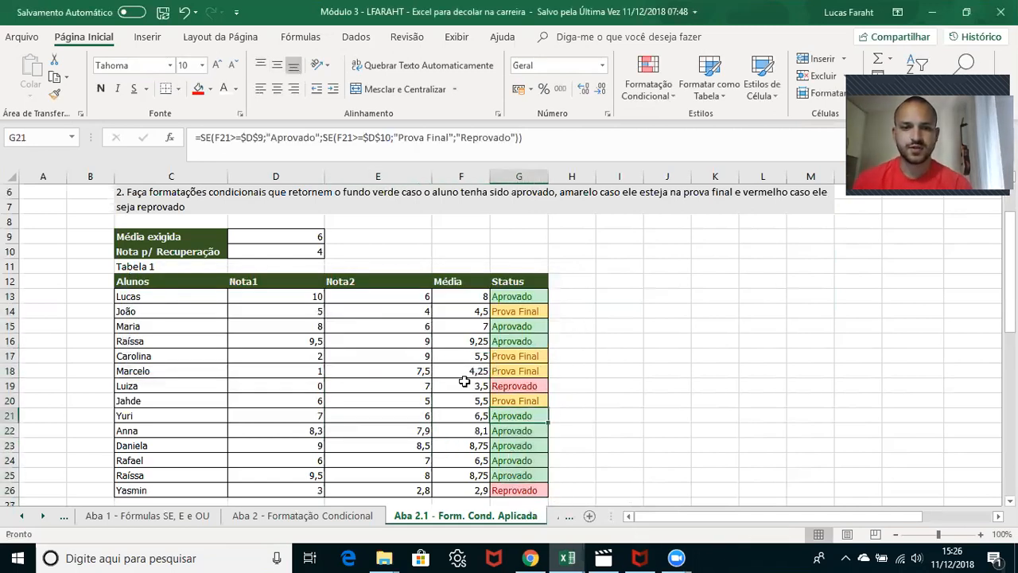
- Test the status colors by setting Média exigida in D9 to 5, and restore it to 6
click(316, 237)
text(5)
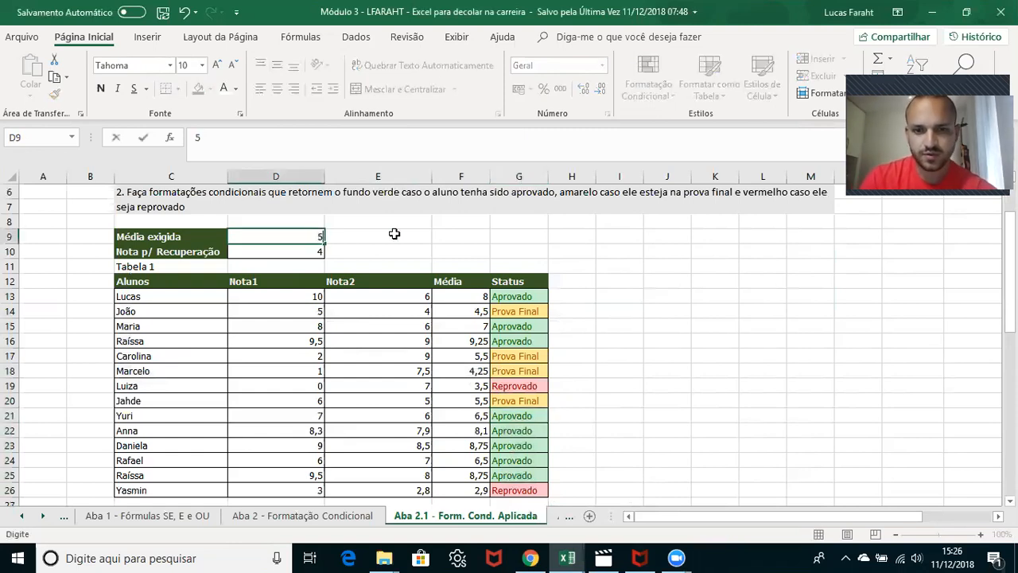
key(Return)
key(Up)
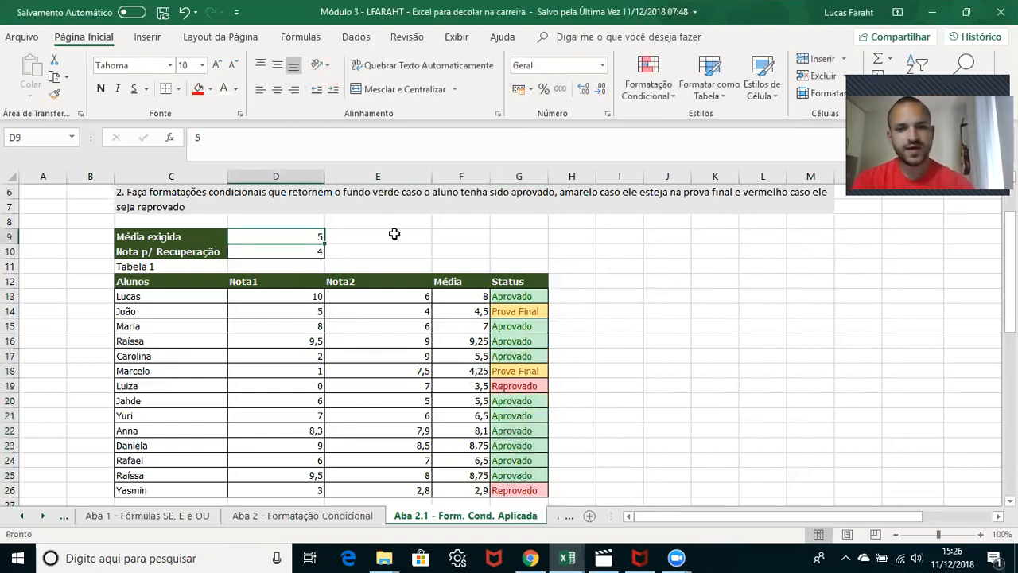
text(6)
key(Return)
key(Up)
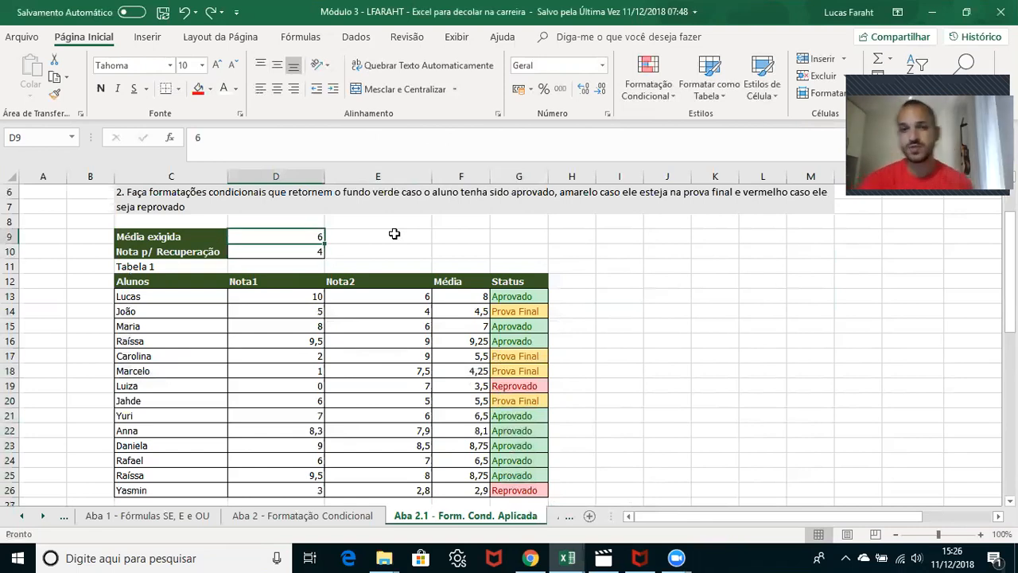
- Go to exercise 3 below Tabela 1 and read its instruction about data bars for the averages
key(Down)
key(Down)
key(Down)
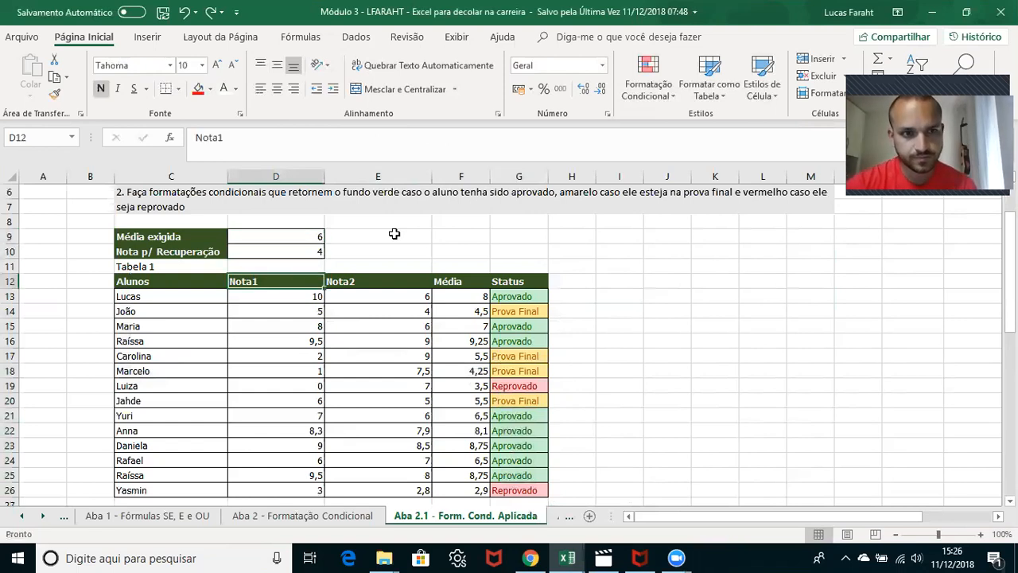
key(Down)
key(Down)
key(Down)
key(Down)
key(Down)
key(Down)
key(Down)
key(Down)
key(Down)
key(Down)
key(Down)
key(Down)
key(Down)
key(Down)
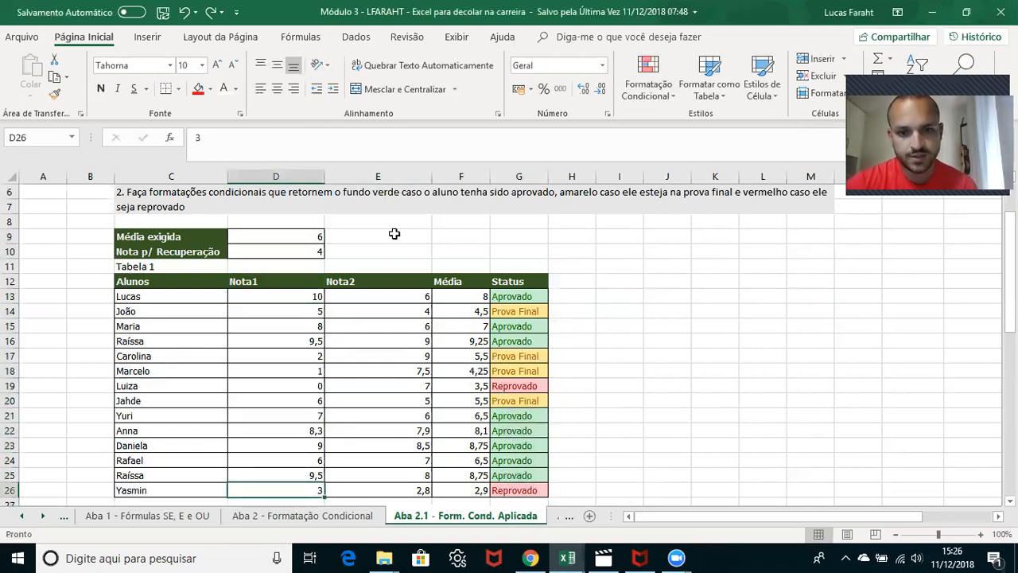
key(Down)
key(Down)
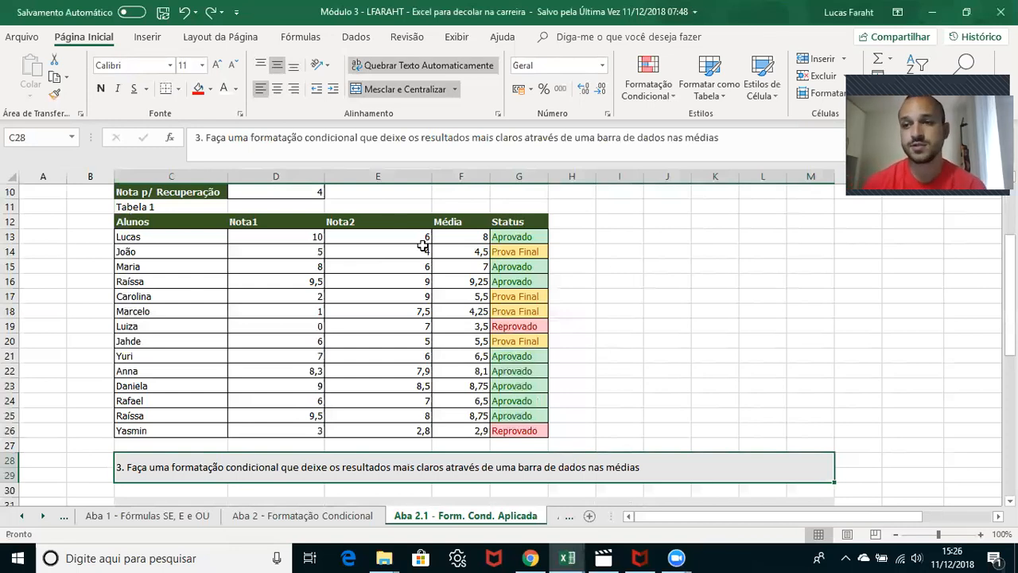
- Apply the gradient-fill "Barra de Dados Azul" conditional formatting to the Média values in F13:F26
click(451, 234)
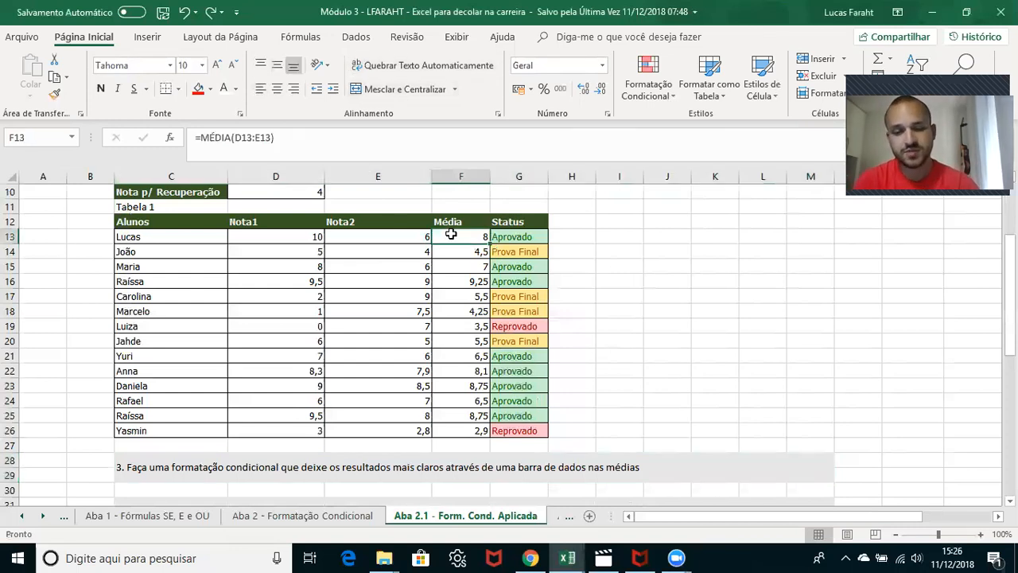
key(ctrl+shift+Down)
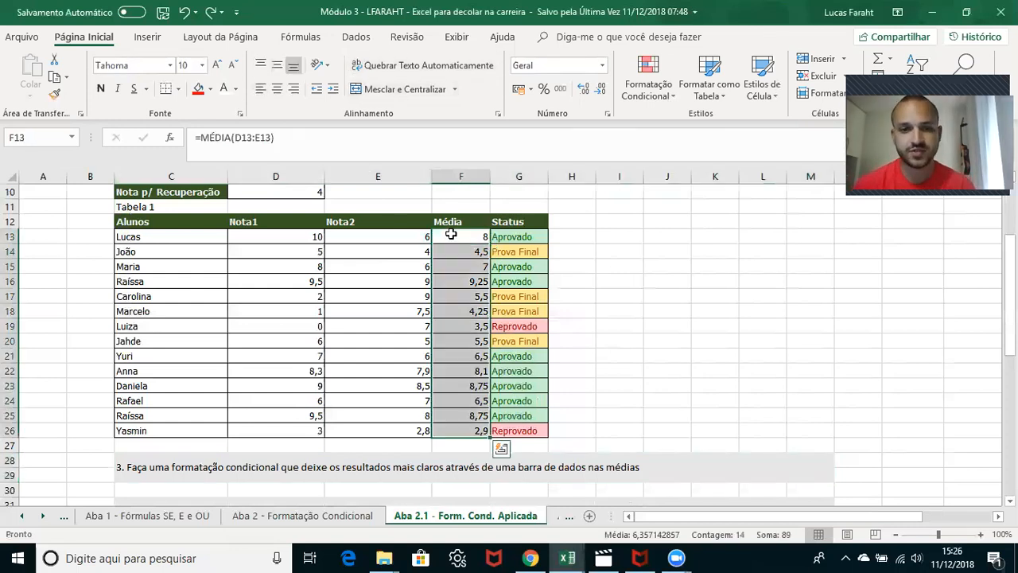
click(644, 93)
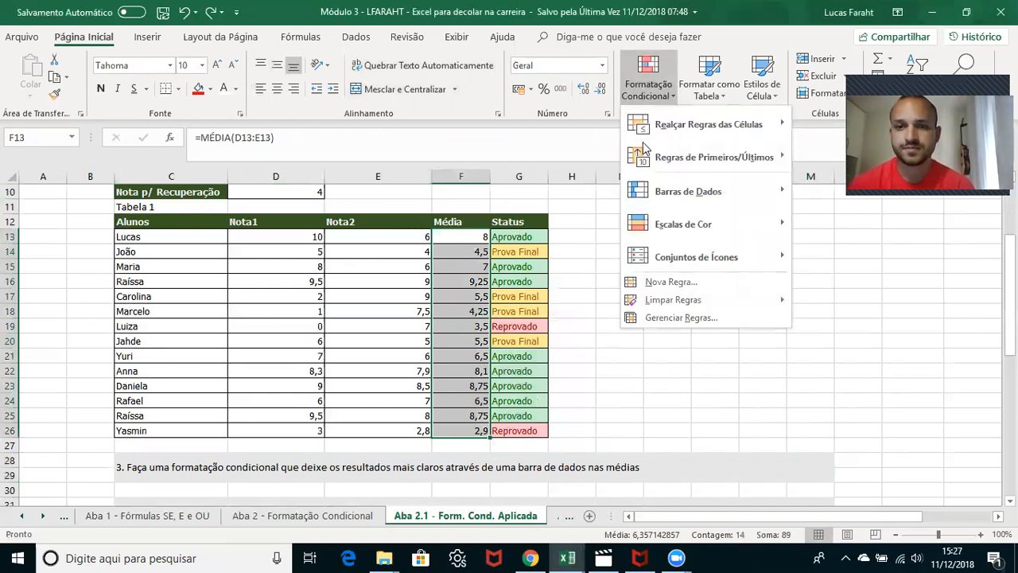
mouse_move(648, 195)
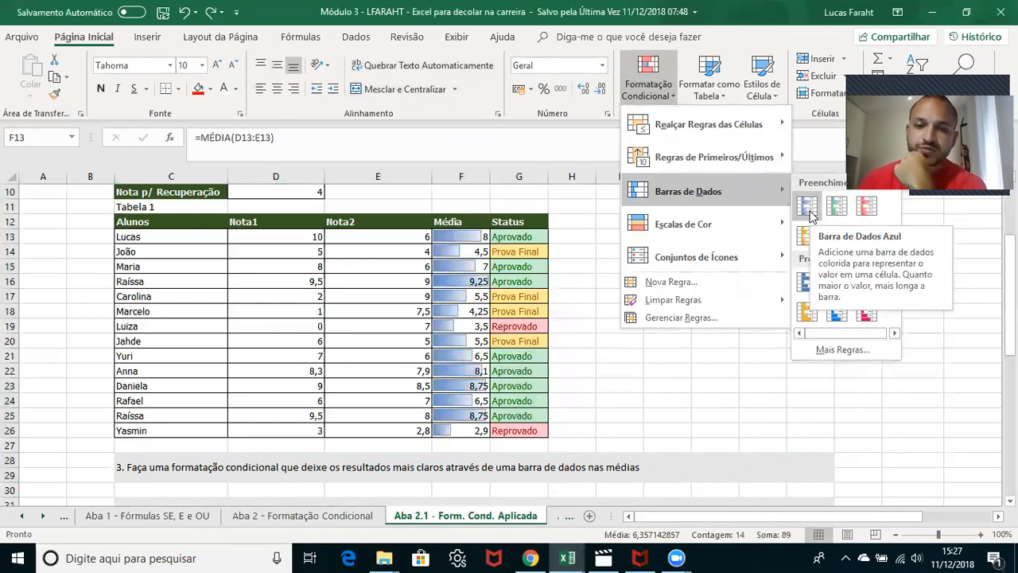
click(807, 208)
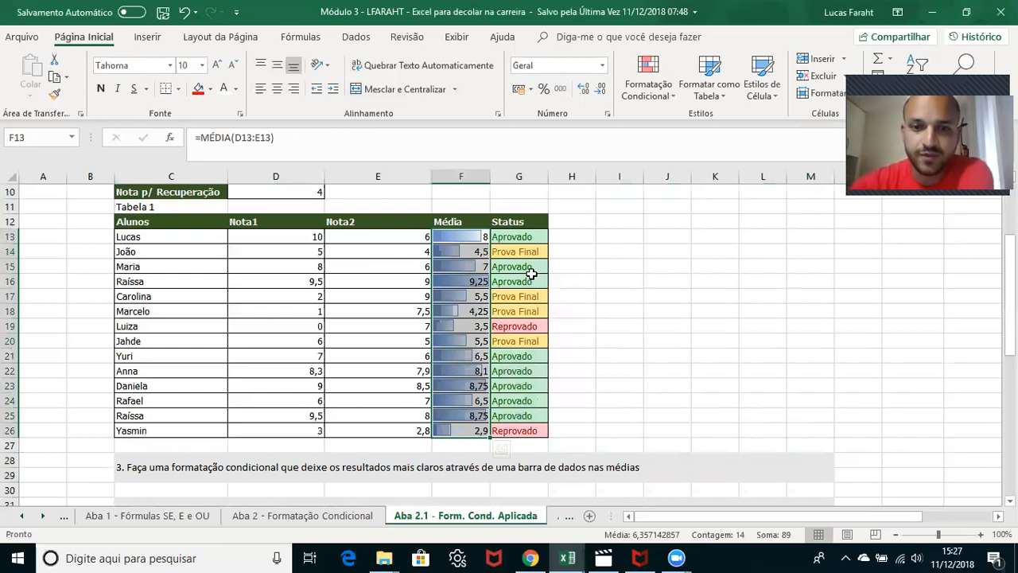
- Compare the data bar lengths in the Média column with their averages, especially F13 and F16
click(479, 282)
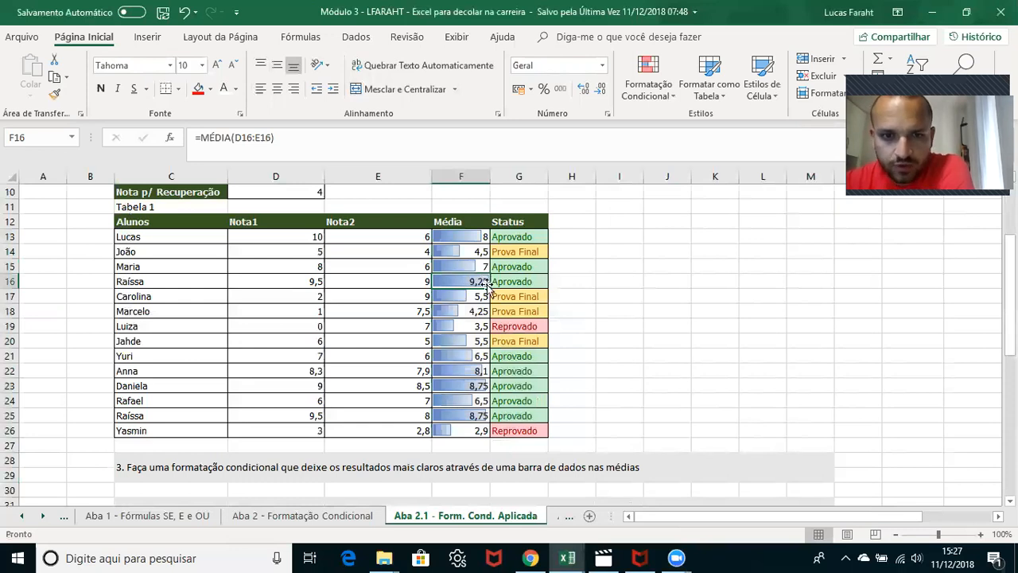
click(481, 243)
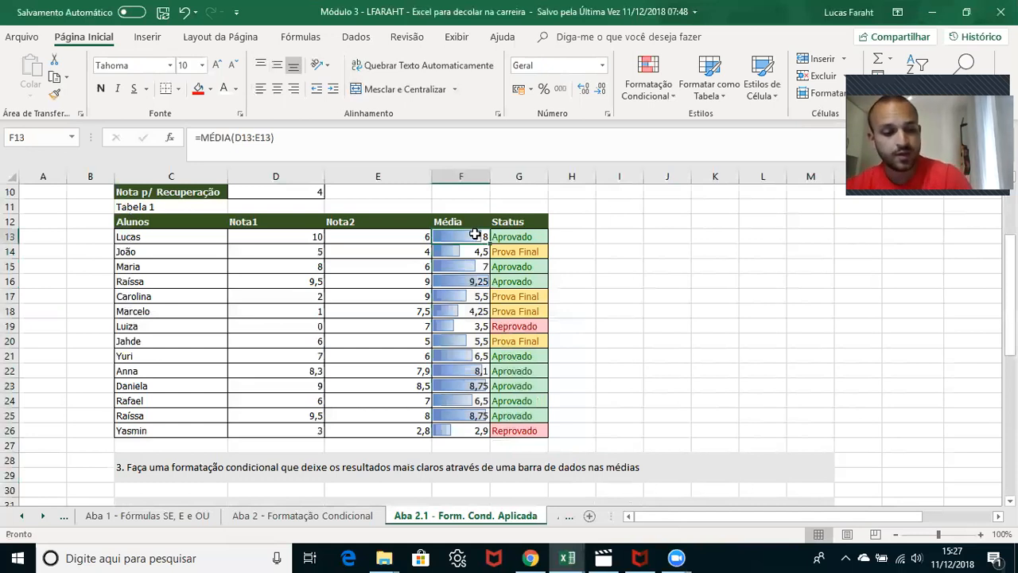
key(Down)
key(Down)
key(Down)
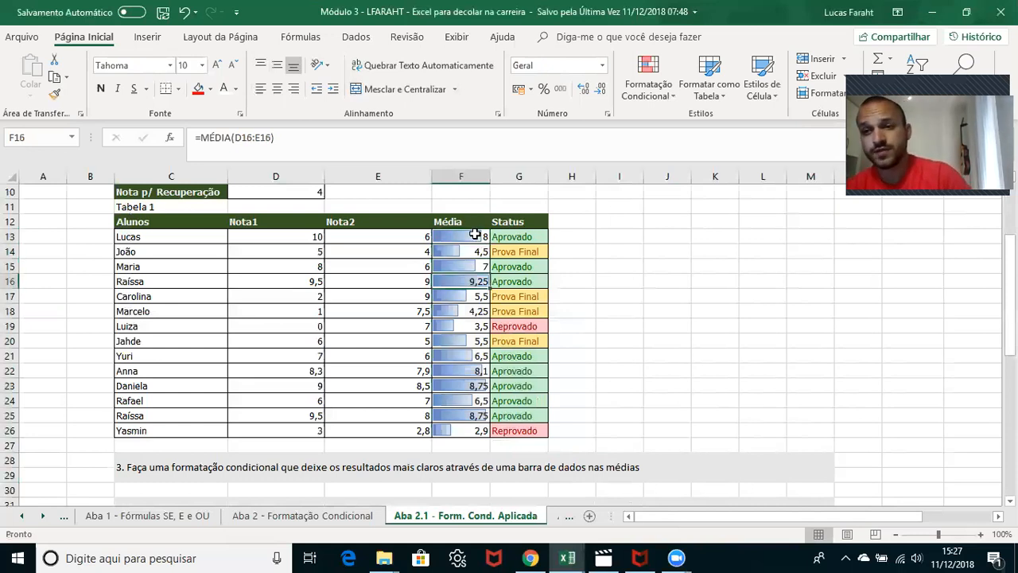
key(Up)
key(Up)
key(Up)
- Open the data bar rule applied to the Média values F13:F26 for editing, keeping the table in view
key(ctrl+shift+Down)
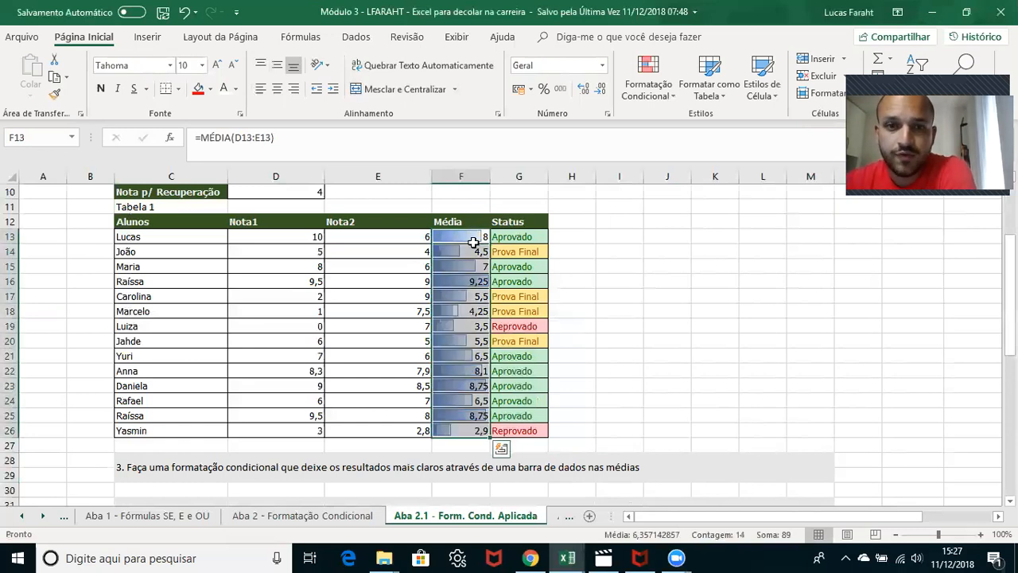
click(645, 97)
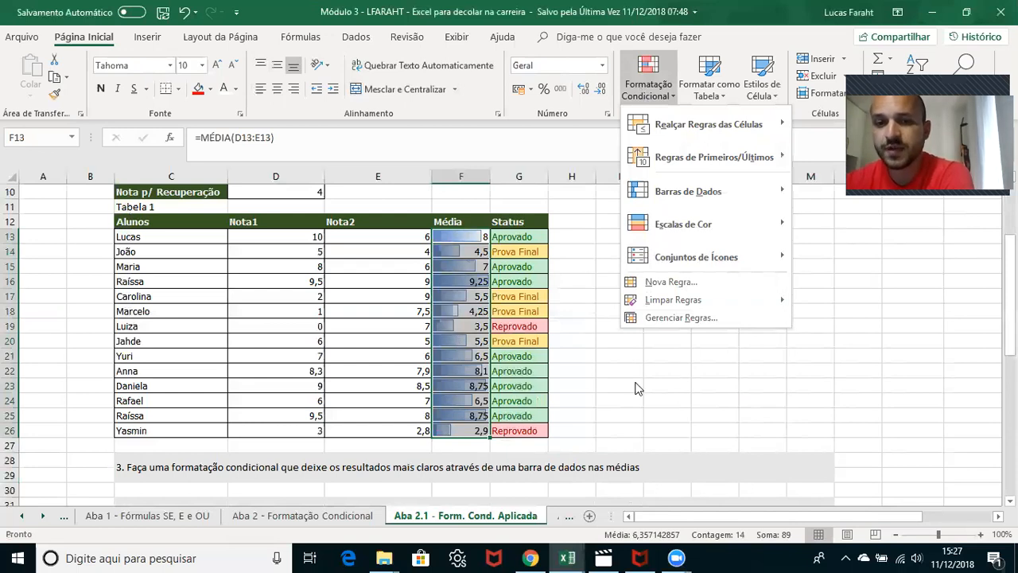
click(669, 318)
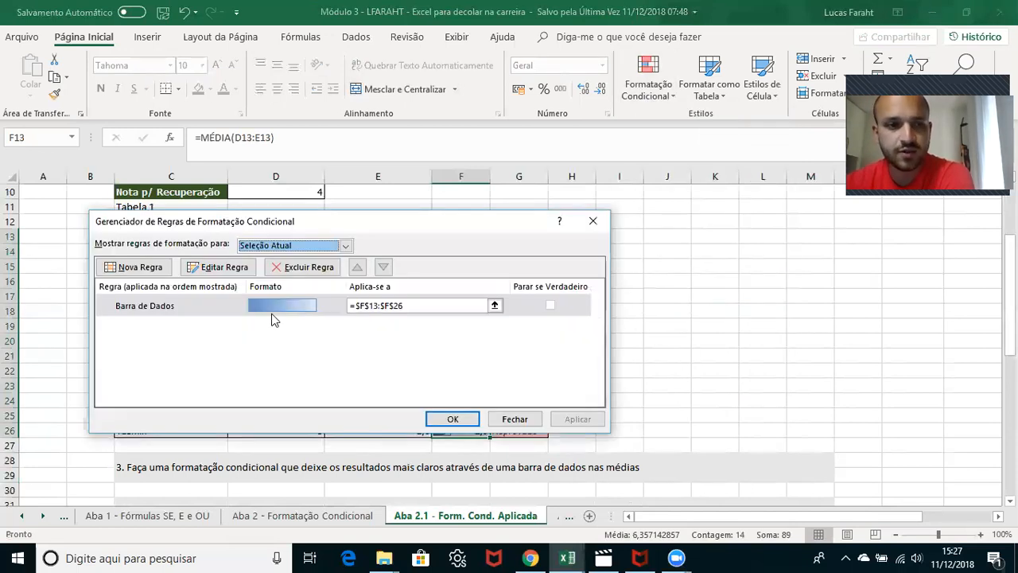
click(179, 306)
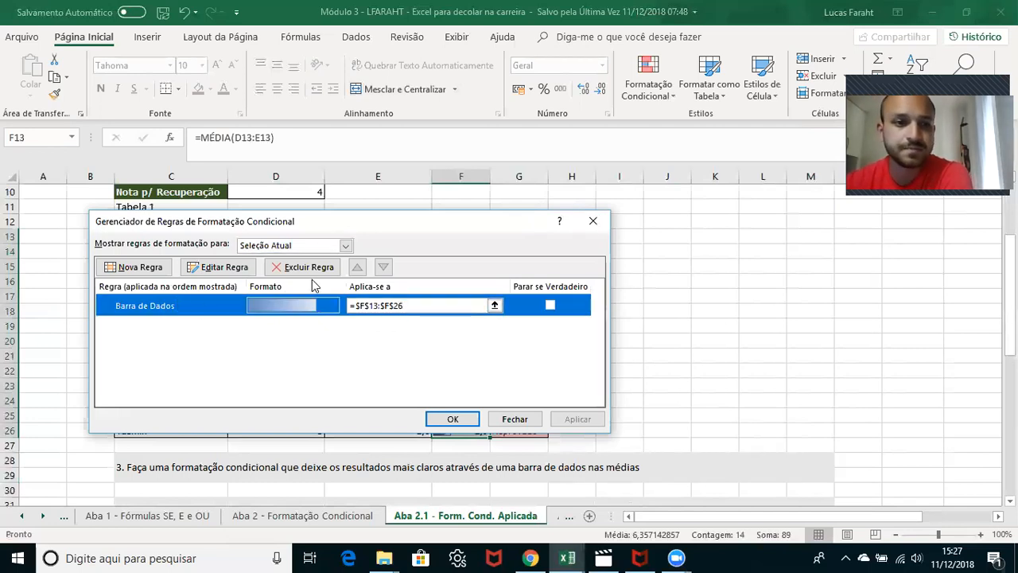
click(224, 275)
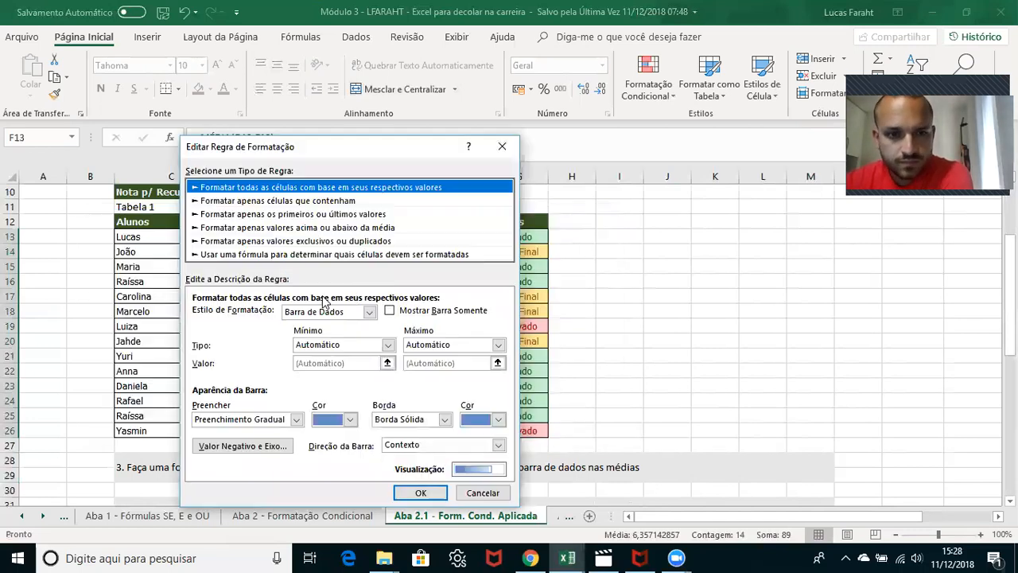
drag(374, 137, 611, 25)
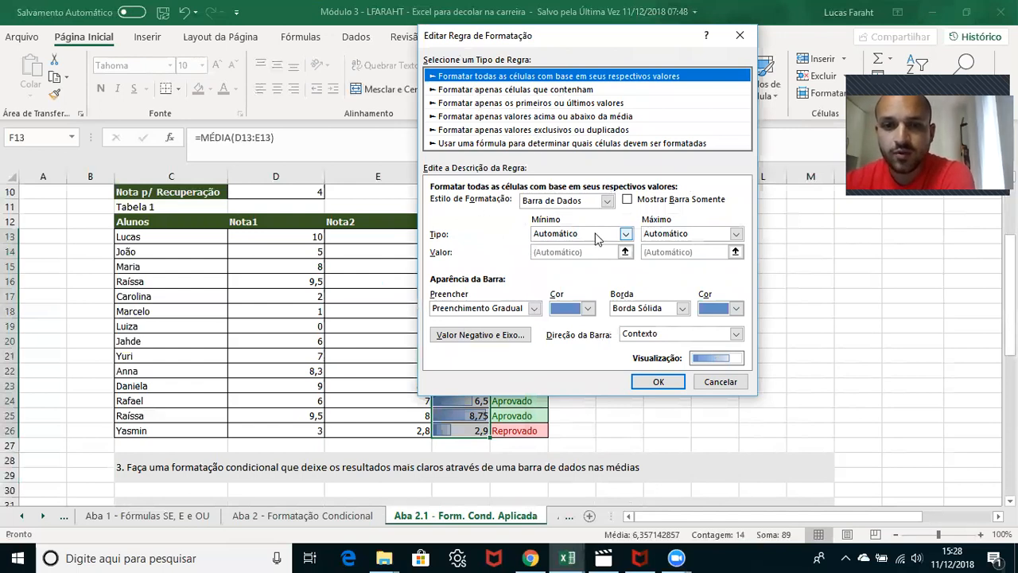
- Set the data bar rule's maximum to type Número with a value of 10
click(626, 234)
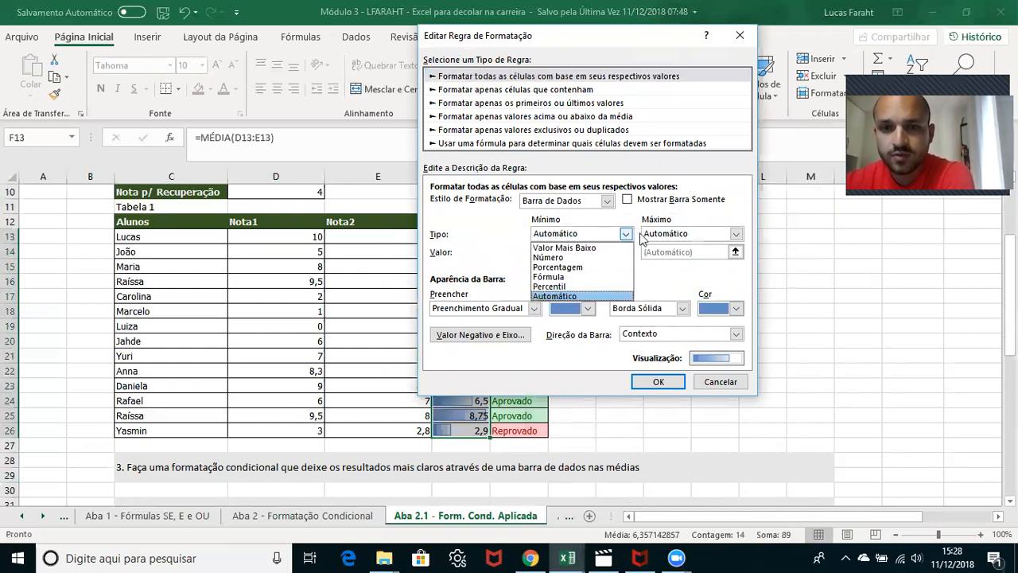
click(736, 234)
click(736, 236)
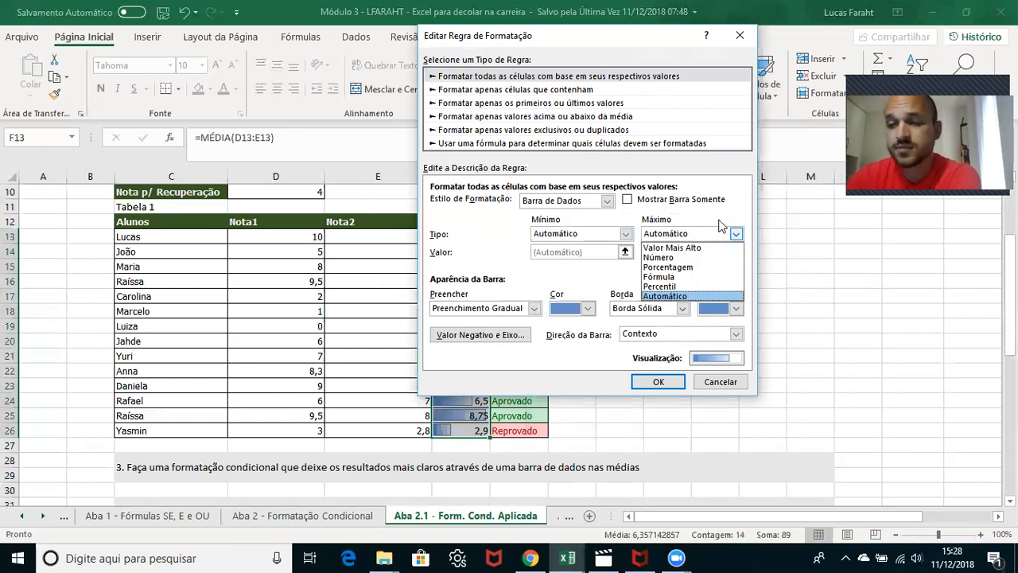
click(688, 258)
click(679, 253)
text(0)
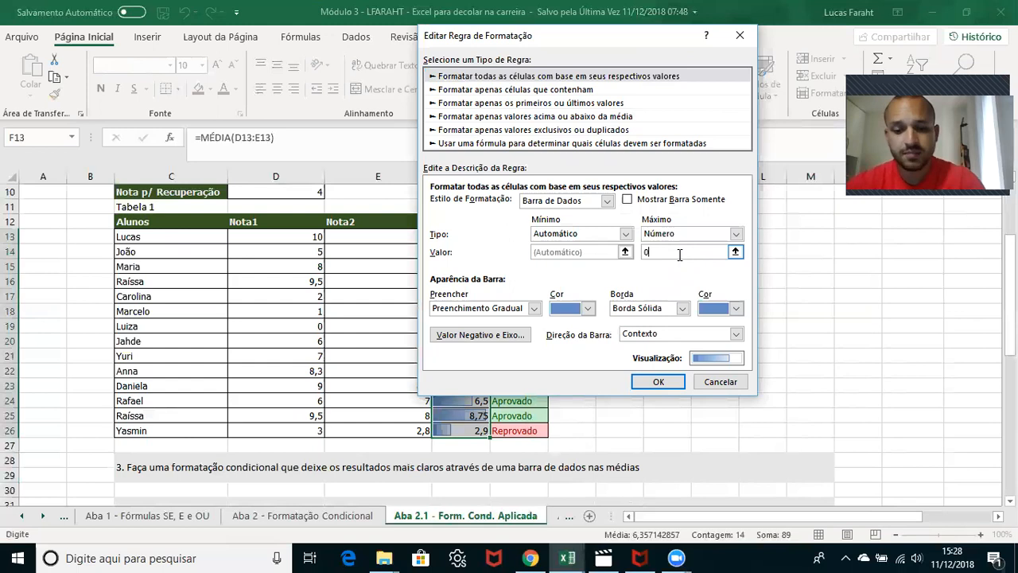
key(BackSpace)
text(10)
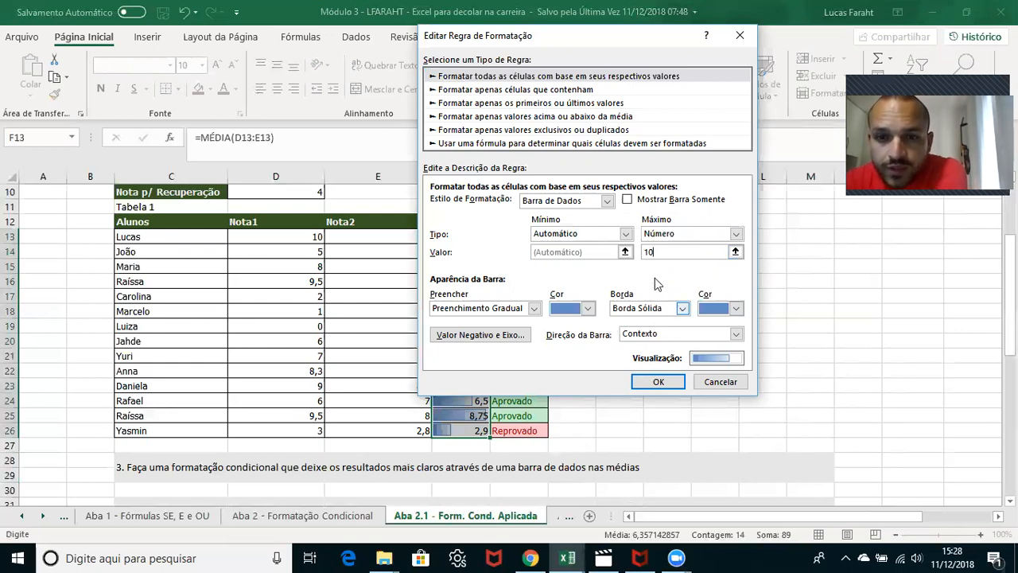
- Check the rule's fill and bar direction options, keep Preenchimento Gradual and Contexto, and apply the edited rule to F13:F26
click(534, 309)
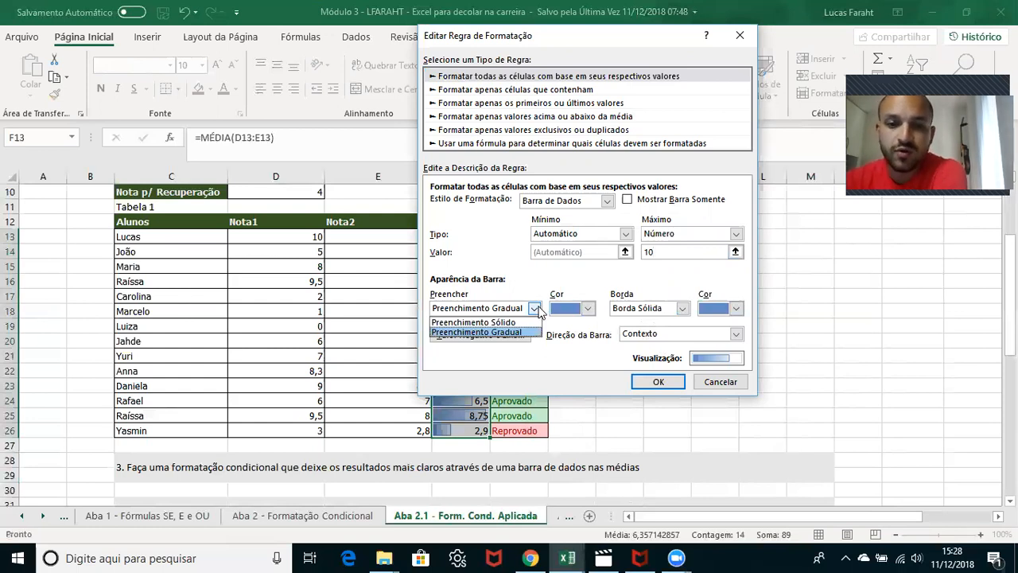
click(538, 309)
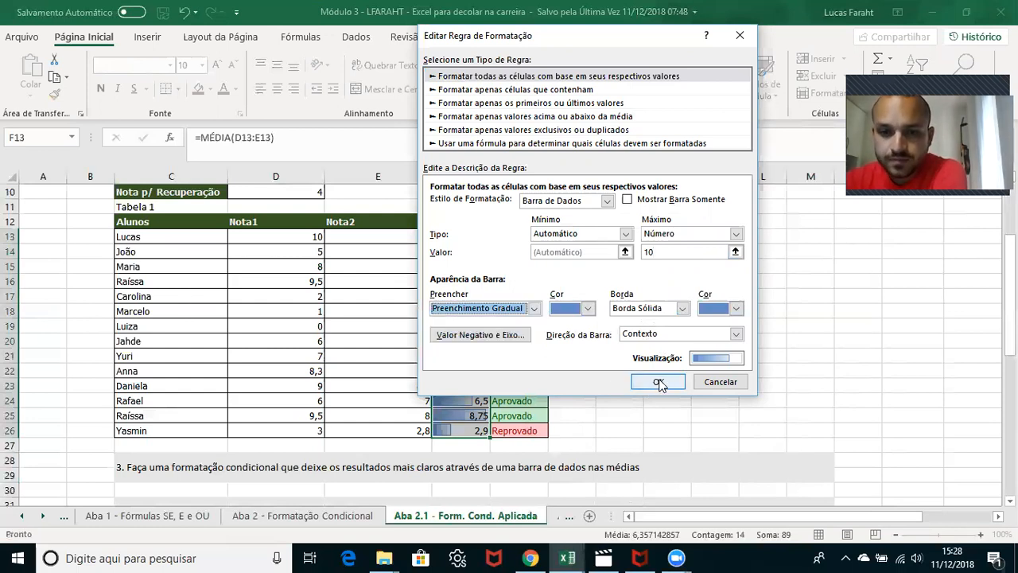
click(737, 334)
click(737, 333)
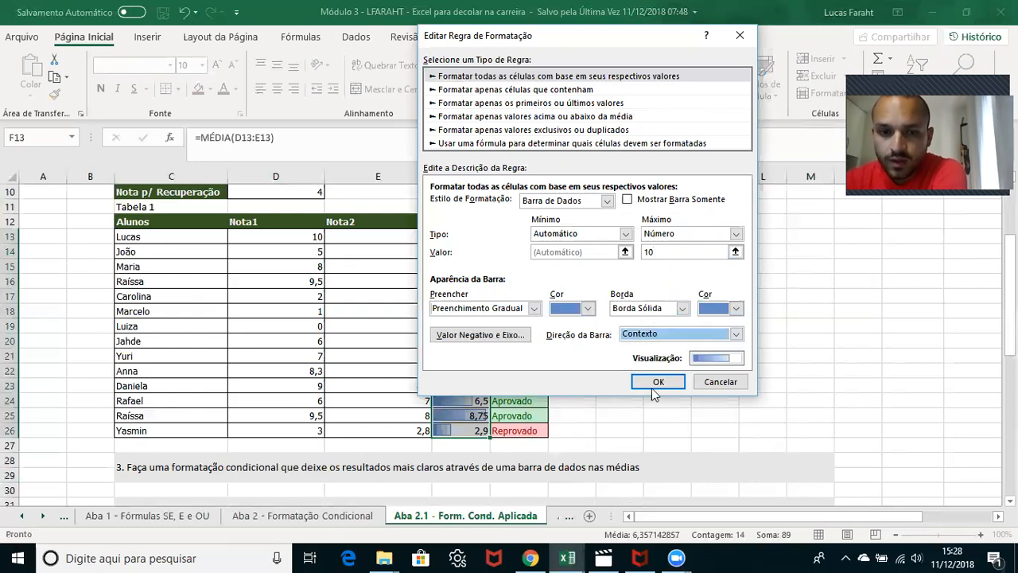
click(653, 387)
click(653, 383)
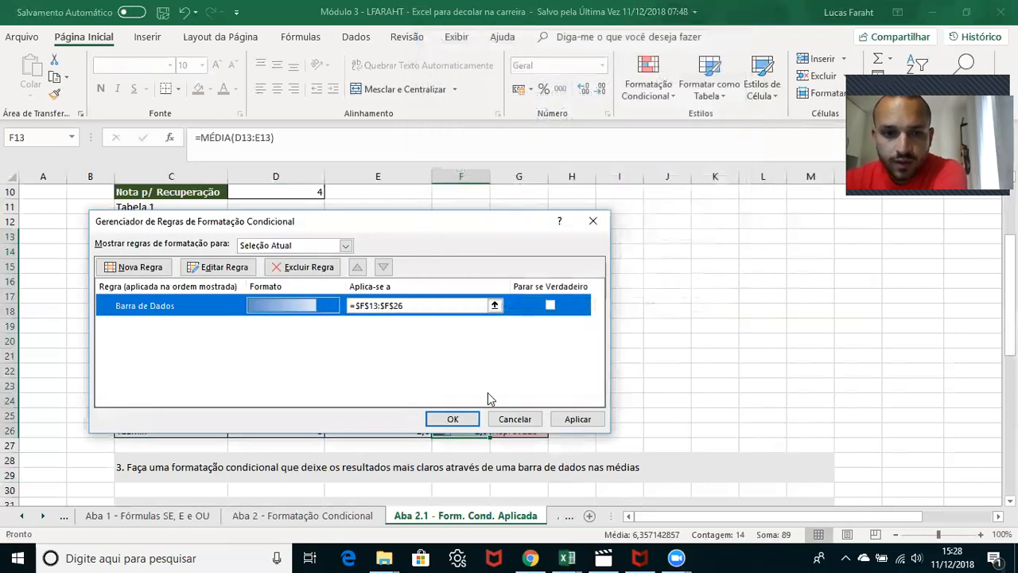
key(Return)
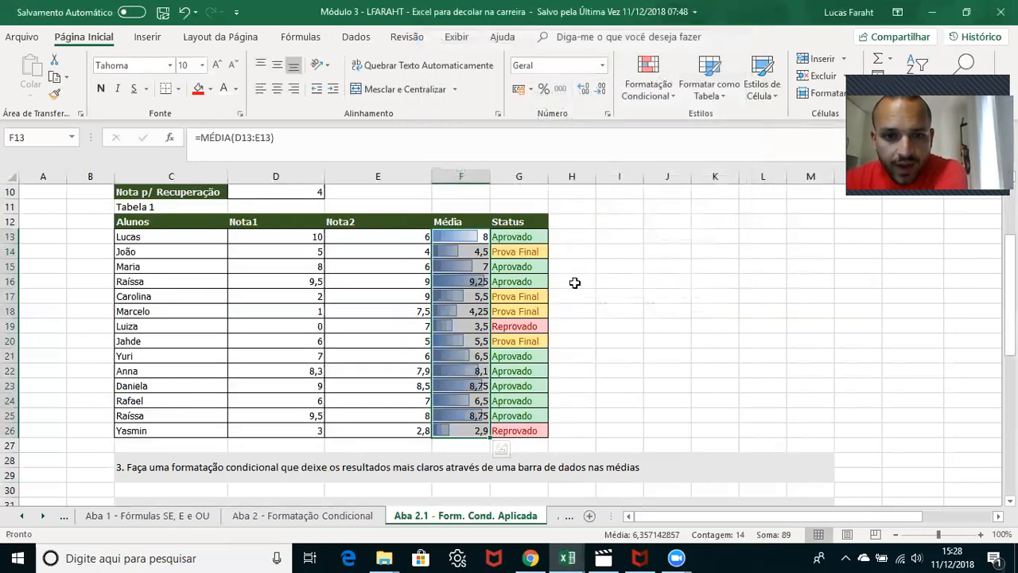
- Compare the rescaled data bars in F13:F26 with the averages, including F16 and F26
click(610, 280)
click(485, 282)
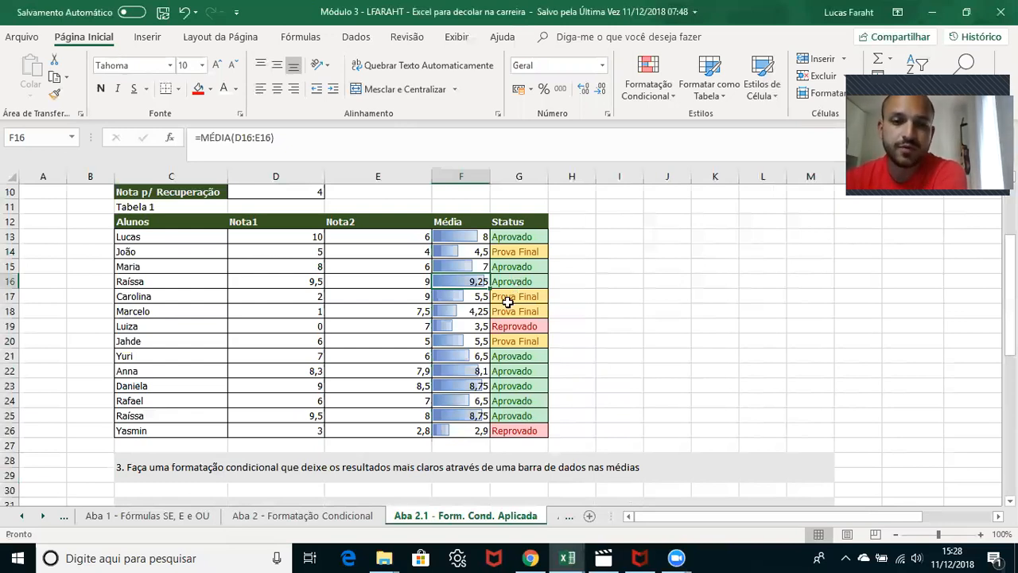
click(471, 237)
drag(471, 237, 474, 430)
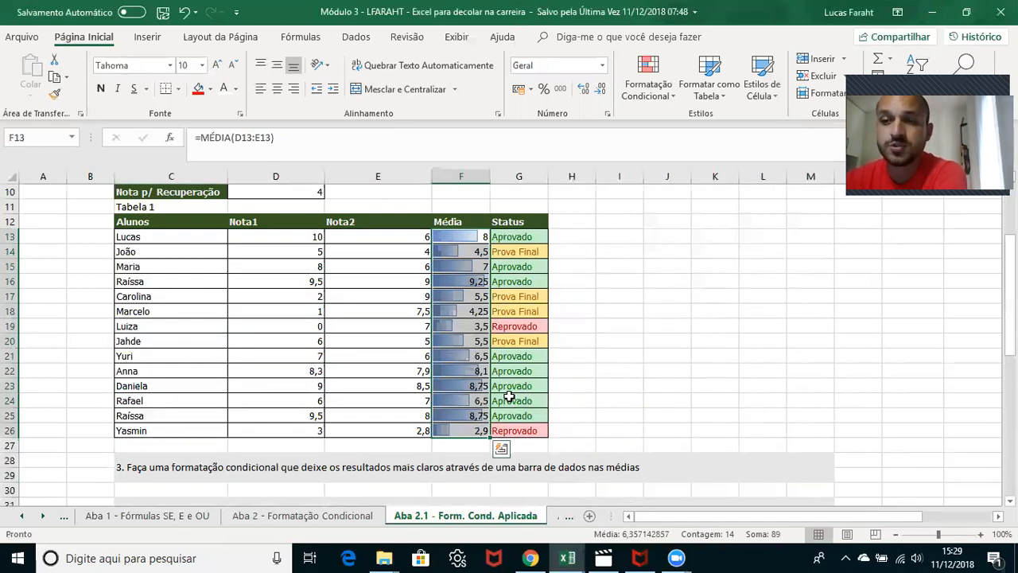
click(509, 355)
scroll(509, 355, down, 1)
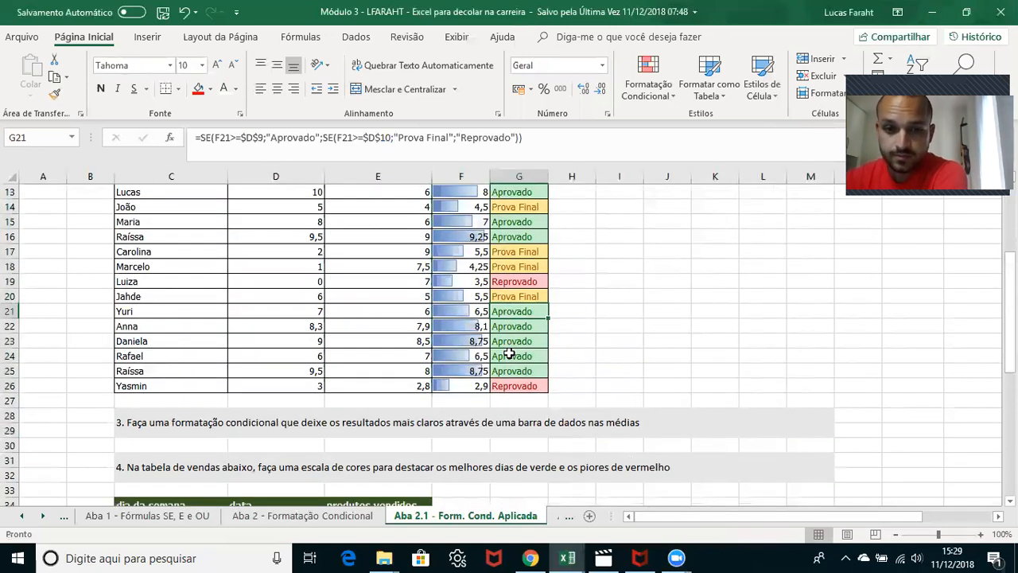
scroll(507, 350, up, 1)
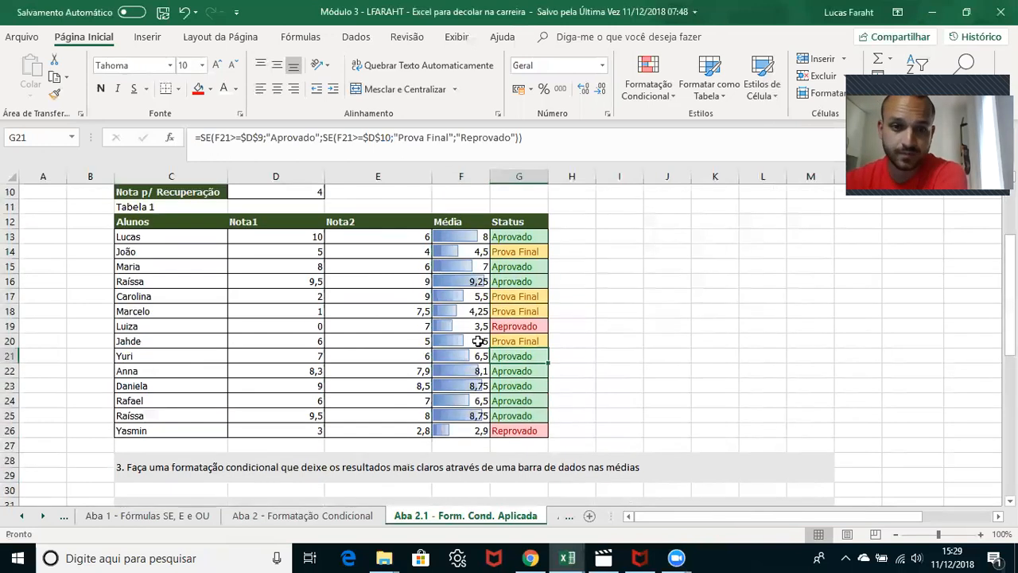
click(466, 429)
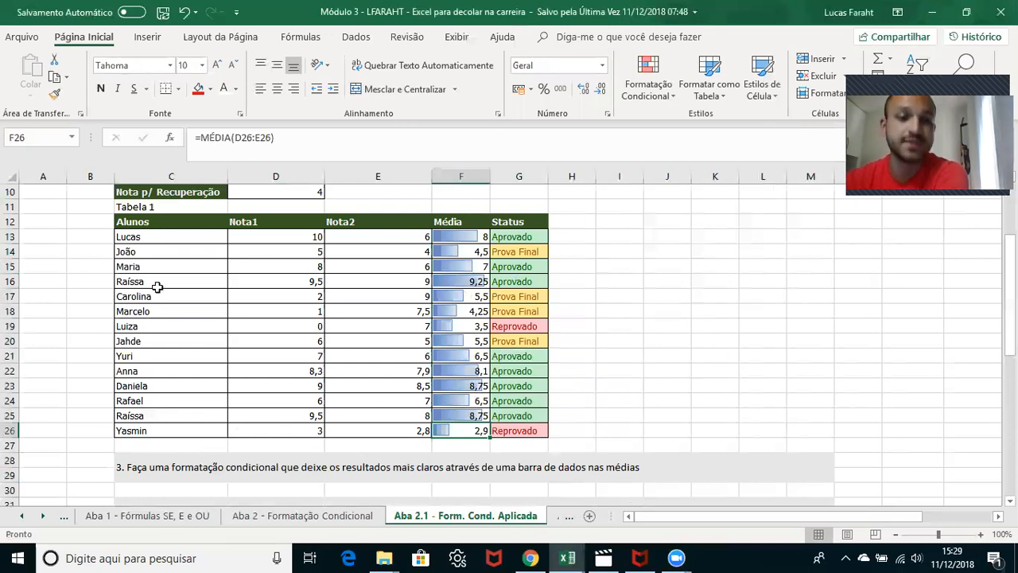
- Go to exercise 4, read its color scale instruction and review the dates and produtos vendidos in the sales table
scroll(529, 276, down, 2)
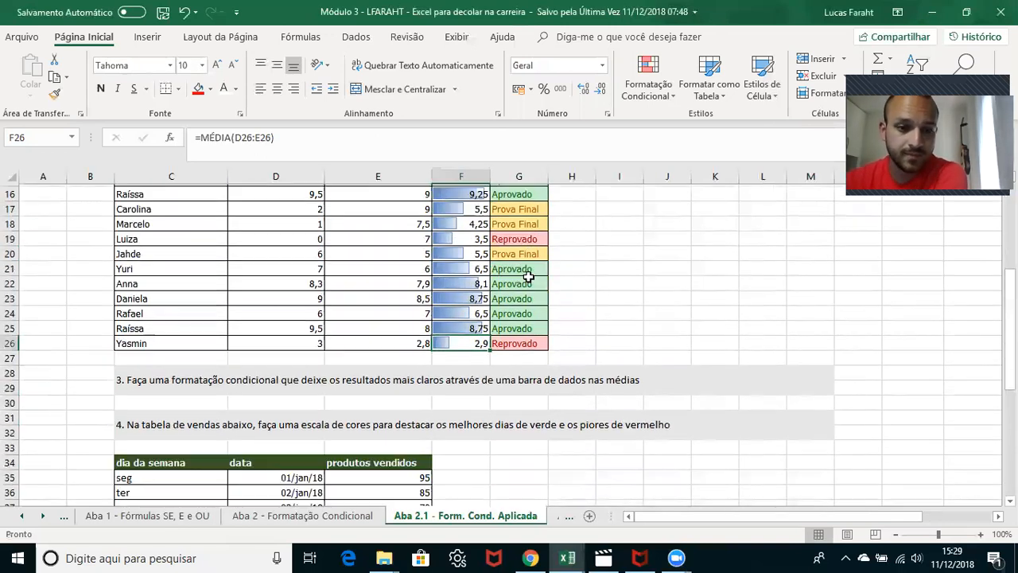
scroll(529, 276, down, 1)
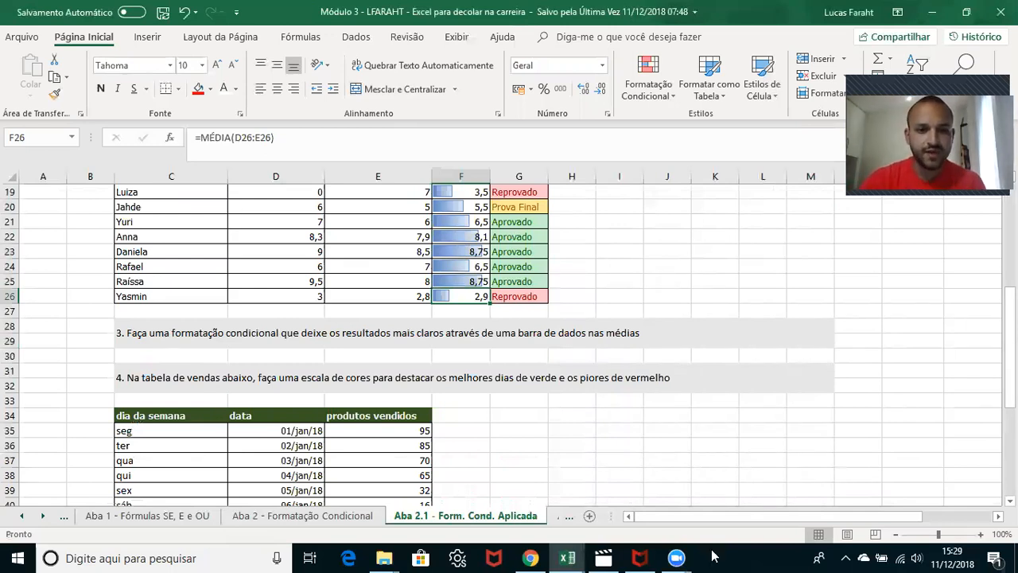
click(162, 340)
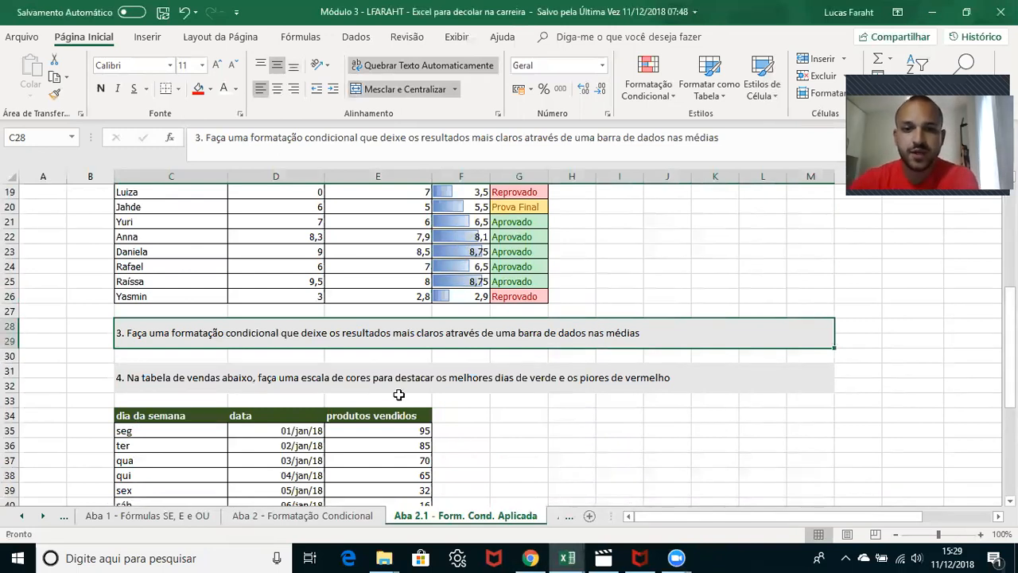
click(344, 398)
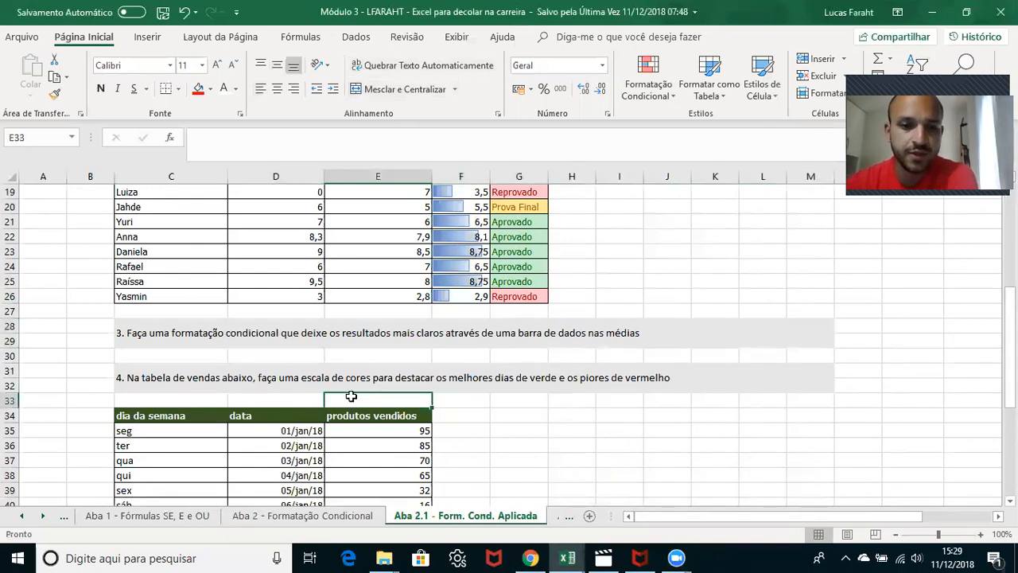
scroll(354, 394, down, 1)
scroll(354, 394, down, 1)
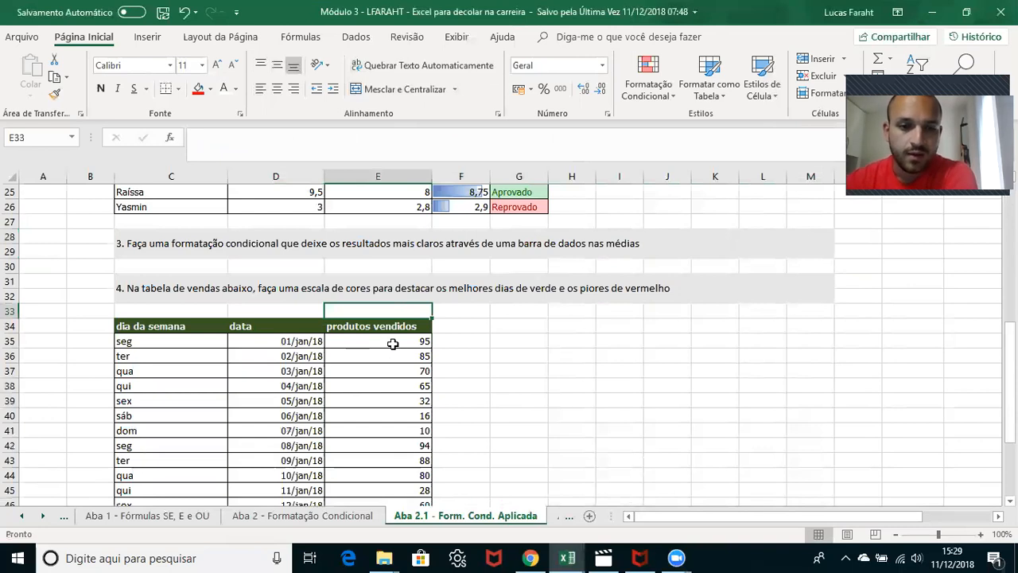
click(393, 344)
scroll(302, 343, down, 4)
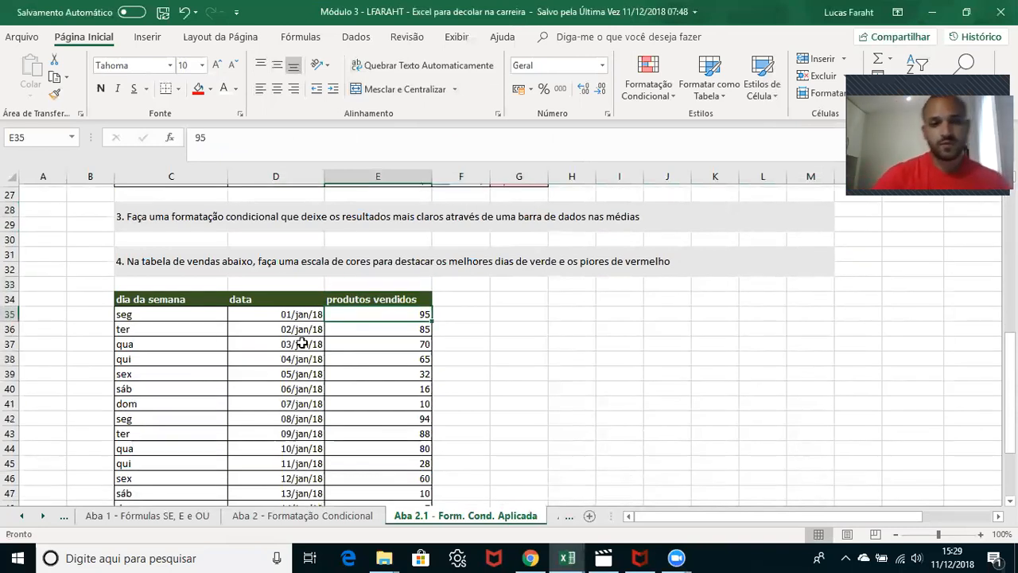
scroll(302, 342, up, 1)
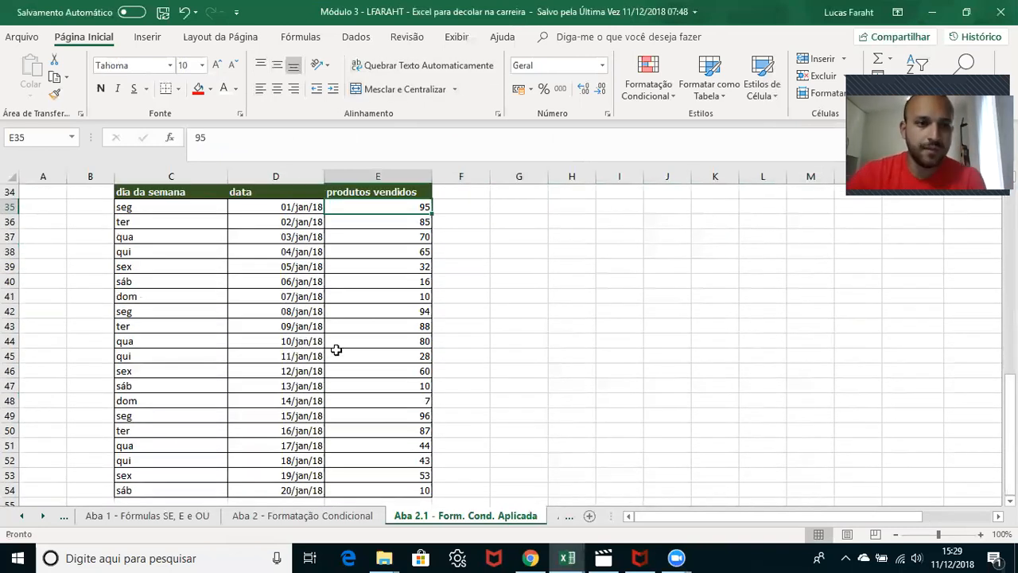
click(284, 206)
scroll(282, 227, down, 1)
scroll(280, 217, up, 1)
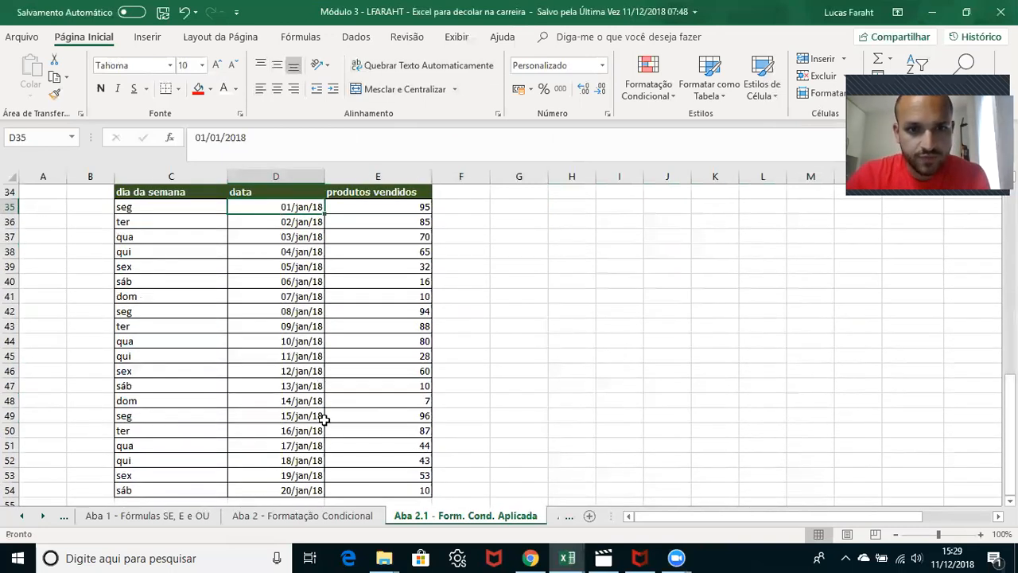
- Apply the green-yellow-red color scale conditional formatting to the produtos vendidos values in E35:E54
click(397, 206)
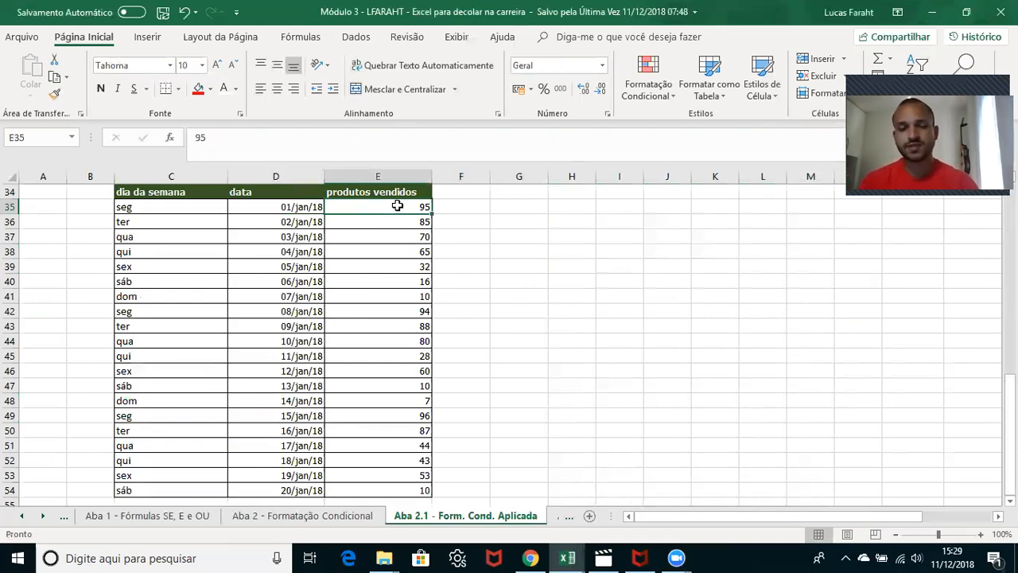
key(ctrl+shift+Down)
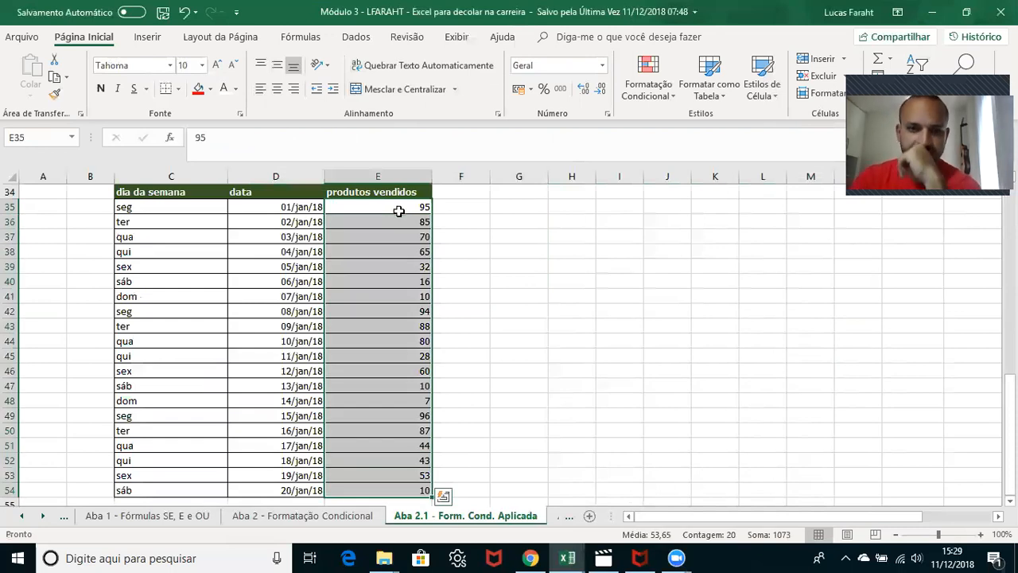
scroll(398, 211, up, 2)
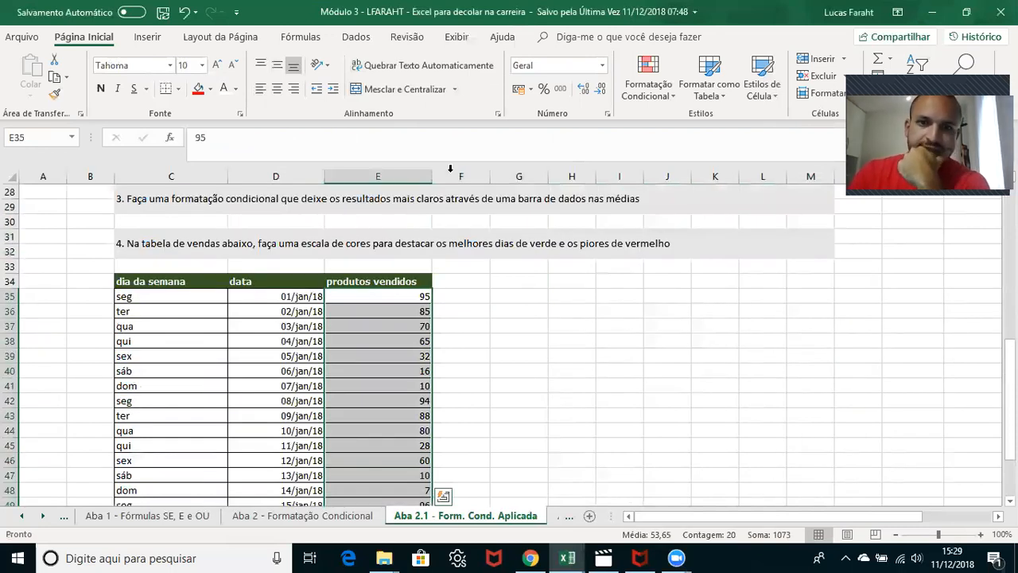
click(657, 97)
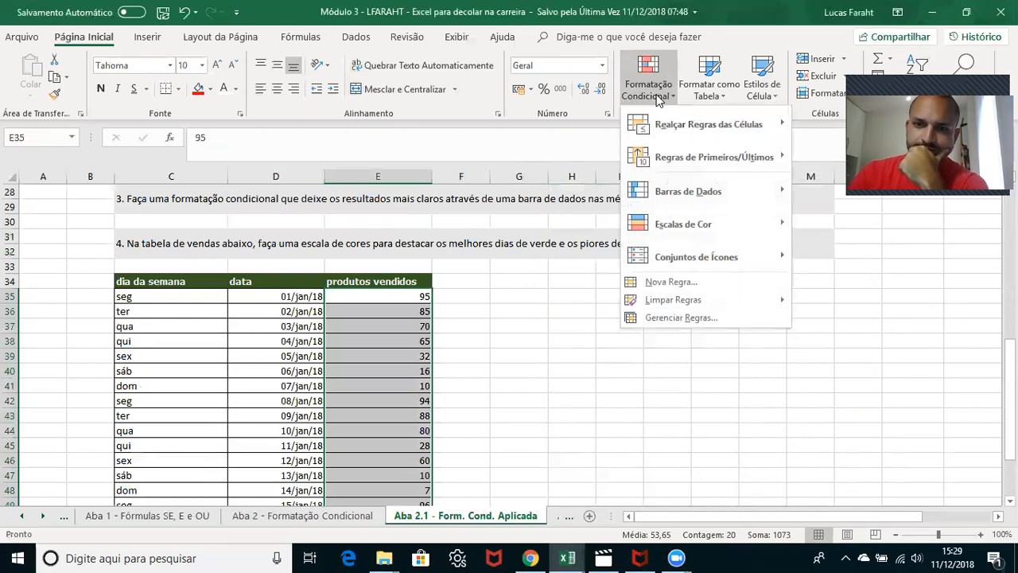
mouse_move(768, 229)
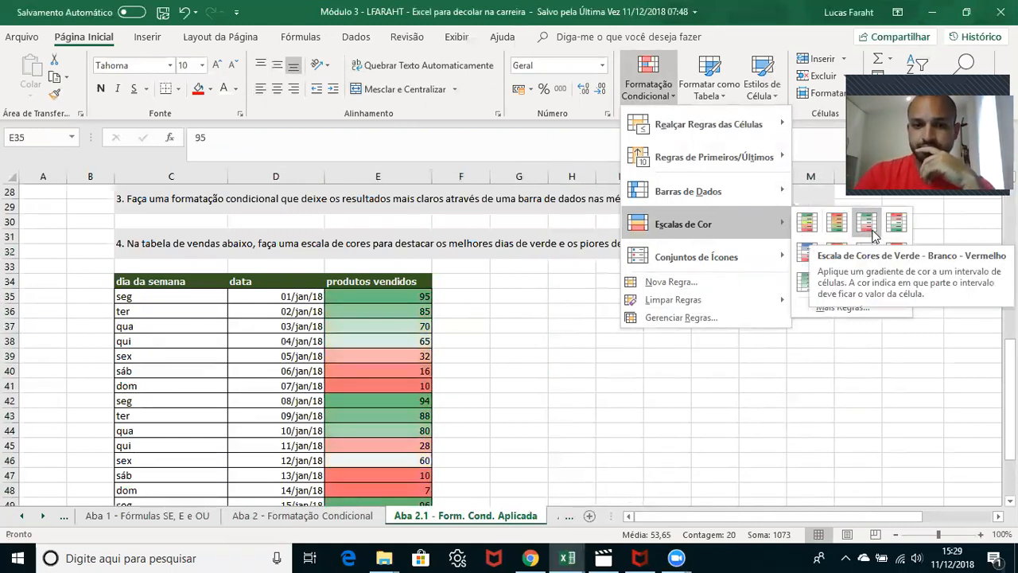
click(801, 229)
click(495, 296)
scroll(496, 296, down, 1)
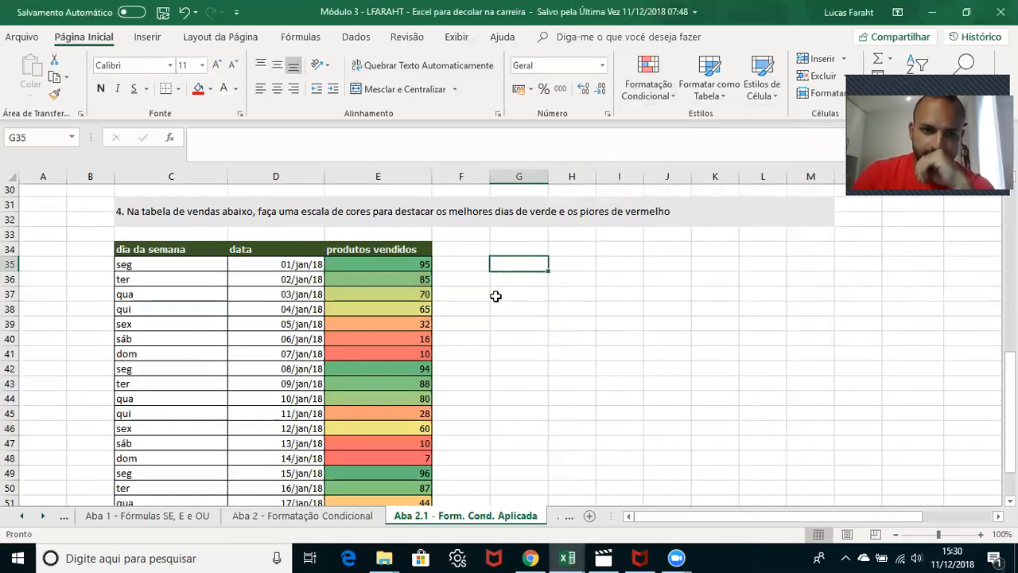
scroll(495, 296, down, 1)
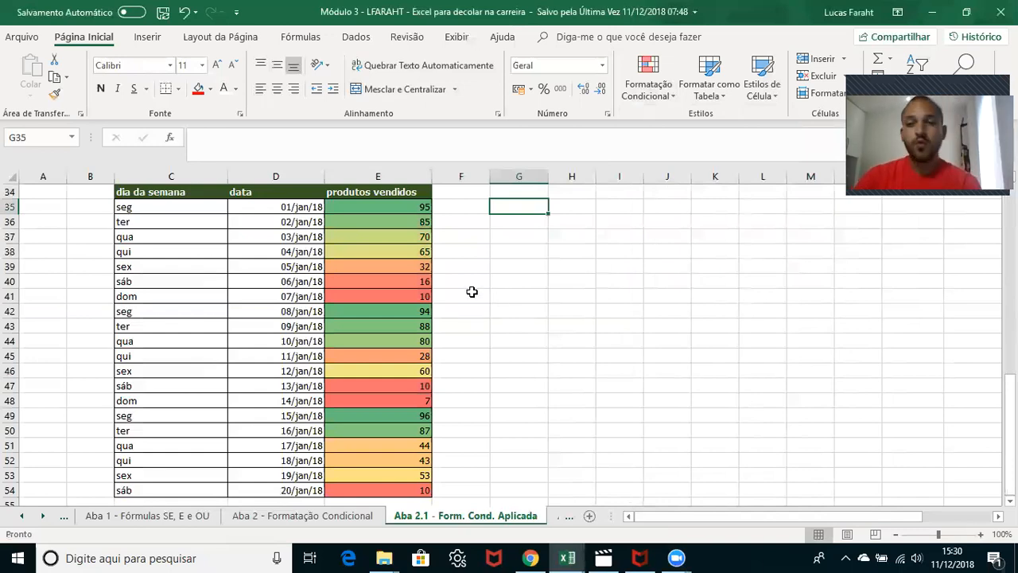
- Compare the colors and sales of the three Mondays in cells E35, E42 and E49
click(395, 210)
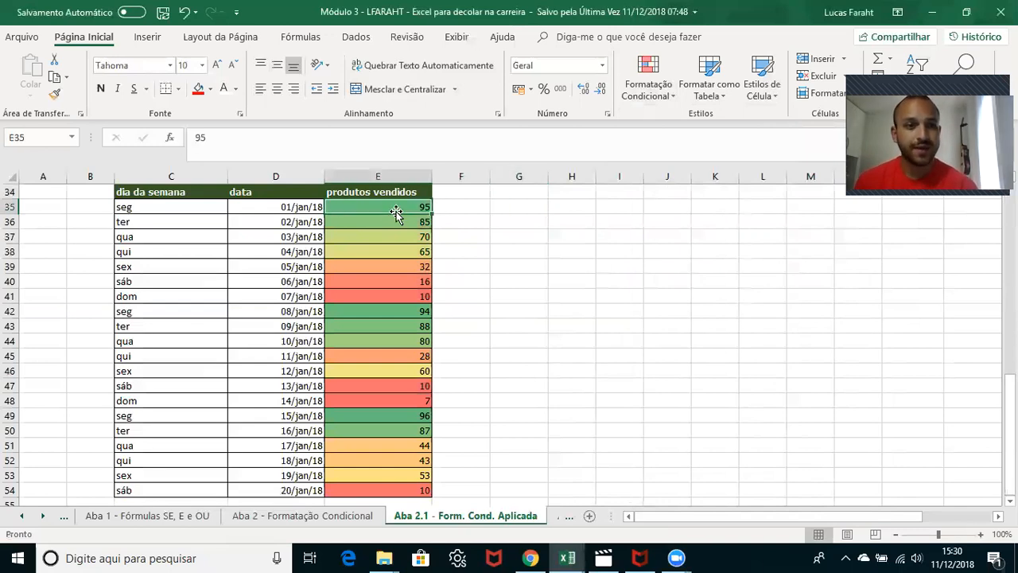
ctrl+click(387, 311)
ctrl+click(403, 414)
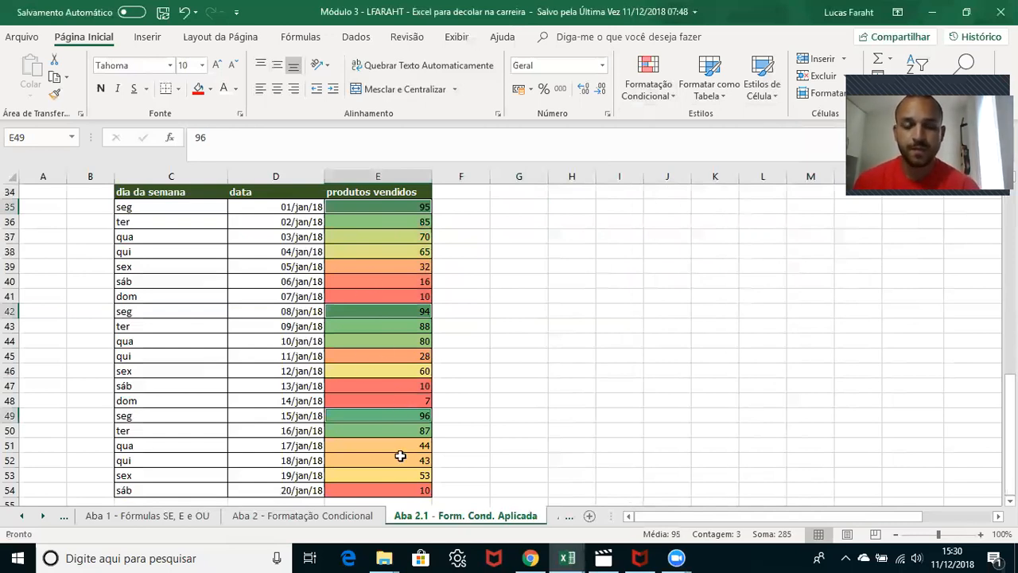
scroll(444, 414, down, 2)
scroll(439, 382, up, 2)
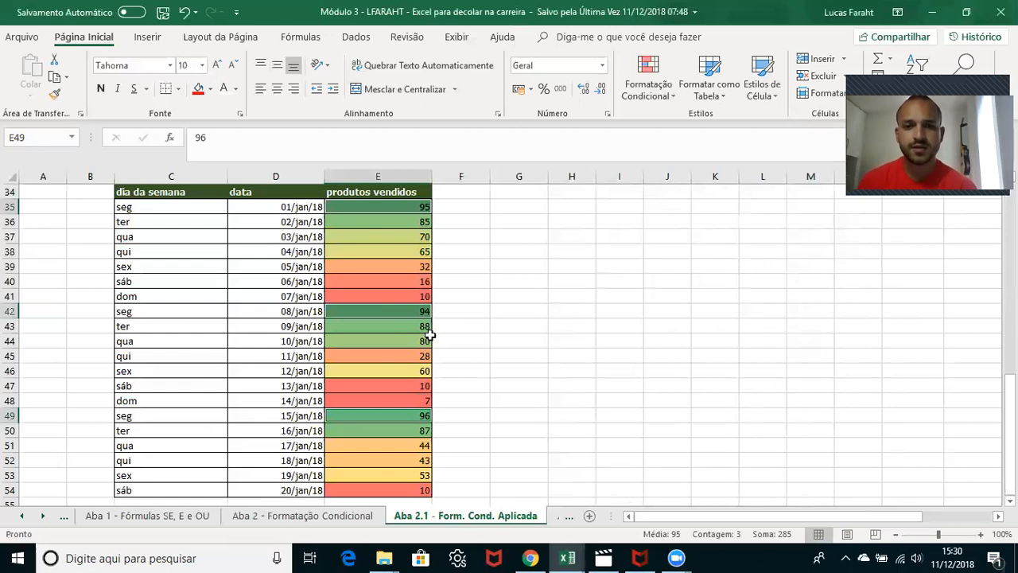
scroll(426, 381, down, 1)
scroll(414, 369, up, 2)
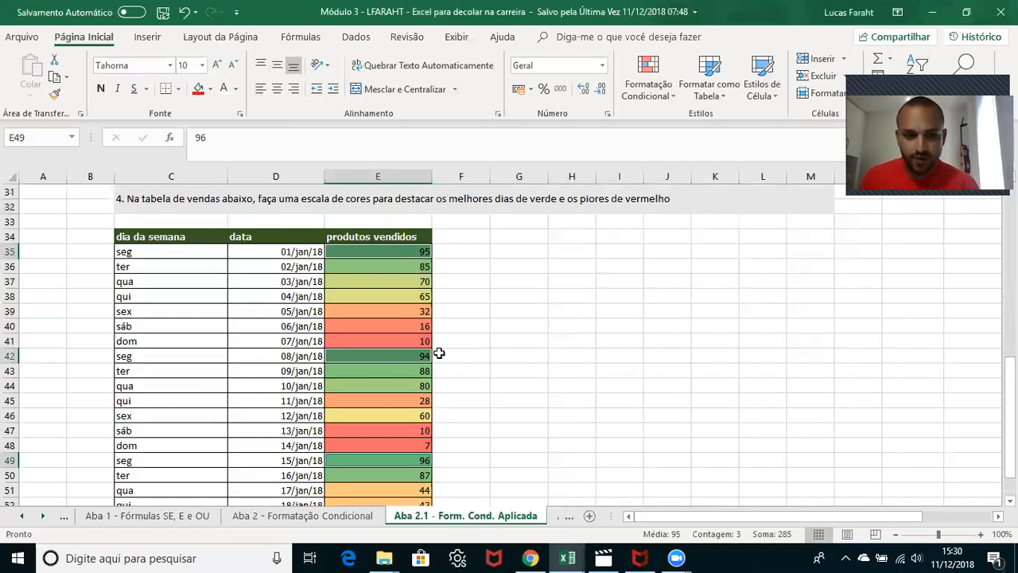
- Compare the colors and sales of the three Wednesdays in cells E37, E44 and E51
scroll(422, 303, down, 1)
click(419, 237)
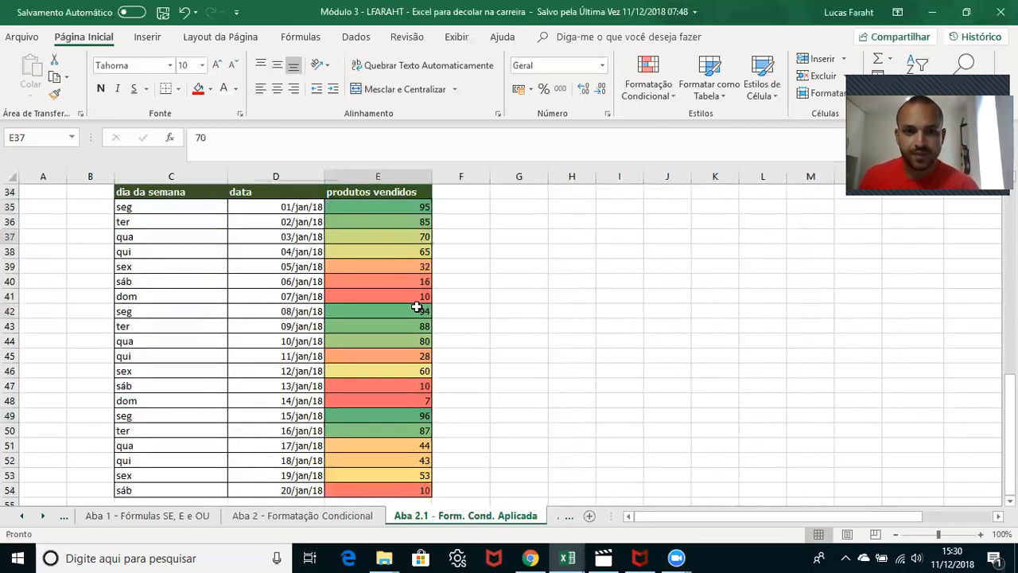
click(419, 344)
click(426, 444)
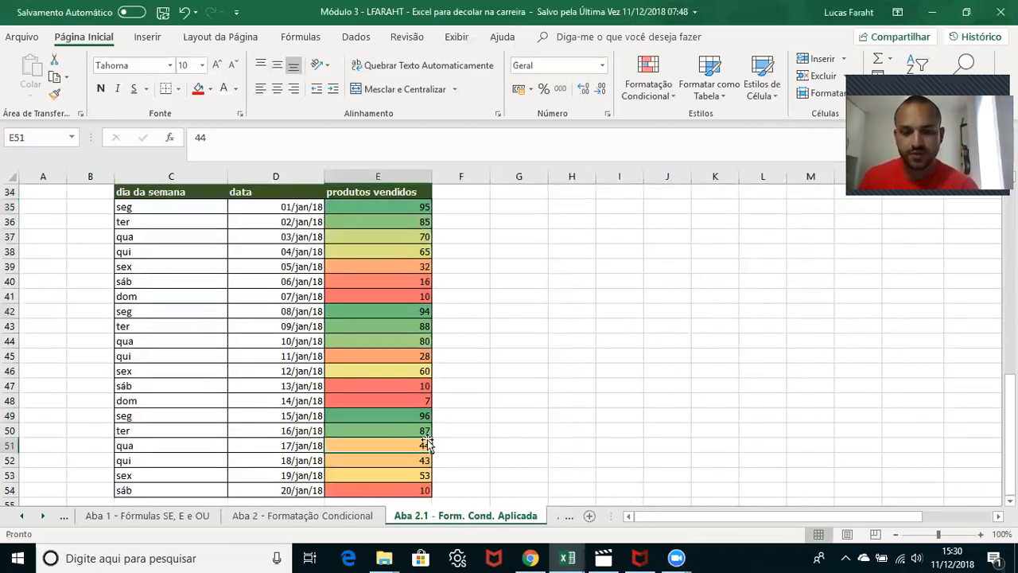
- Recheck the Wednesday sales in E44 and E37 against the other days in the color scale
scroll(464, 427, down, 1)
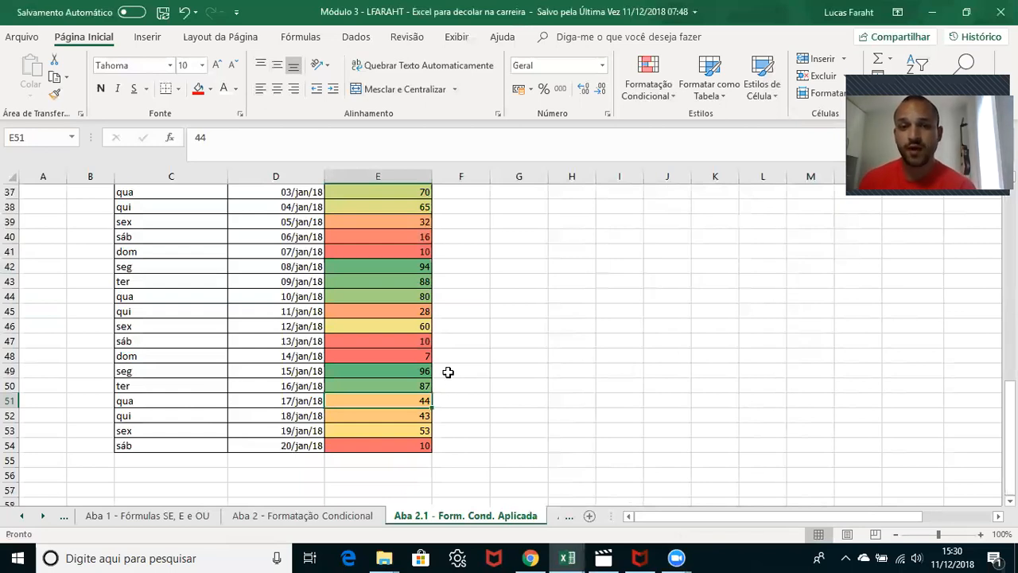
scroll(448, 371, up, 1)
click(420, 340)
click(410, 236)
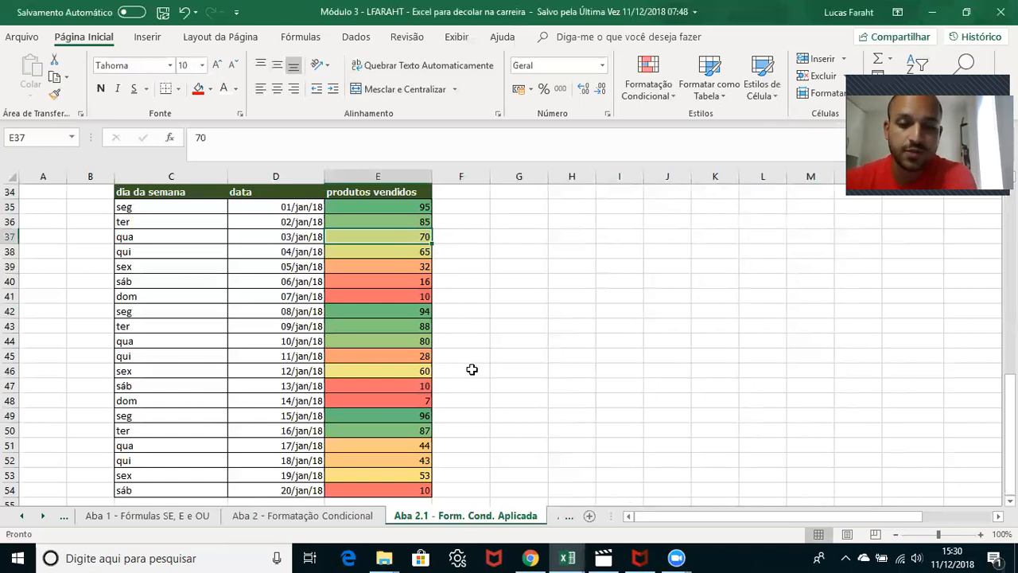
- Review the finished status colors and average data bars in Tabela 1, then return to the exercise 4 sales table
scroll(409, 316, up, 8)
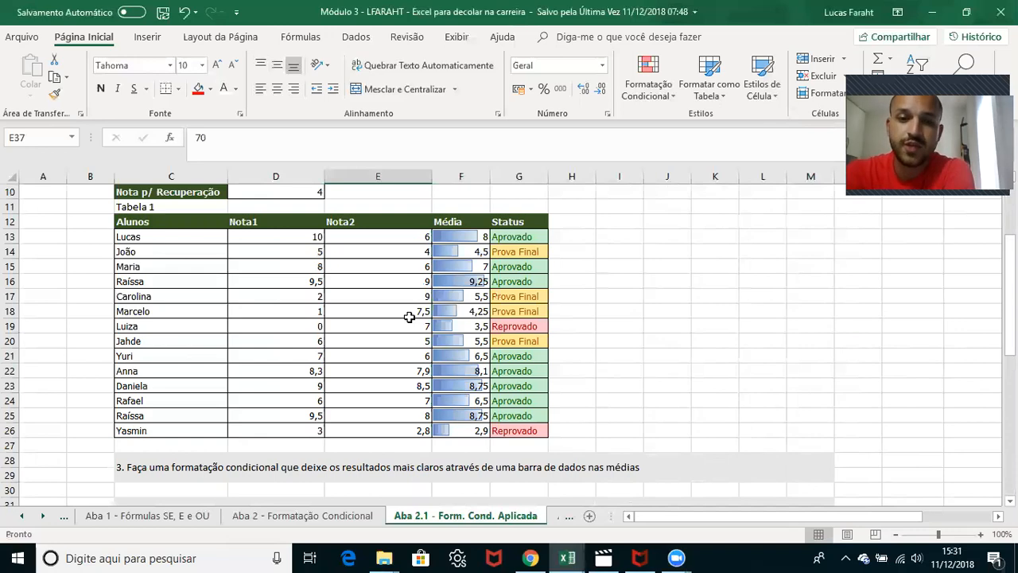
scroll(409, 316, up, 3)
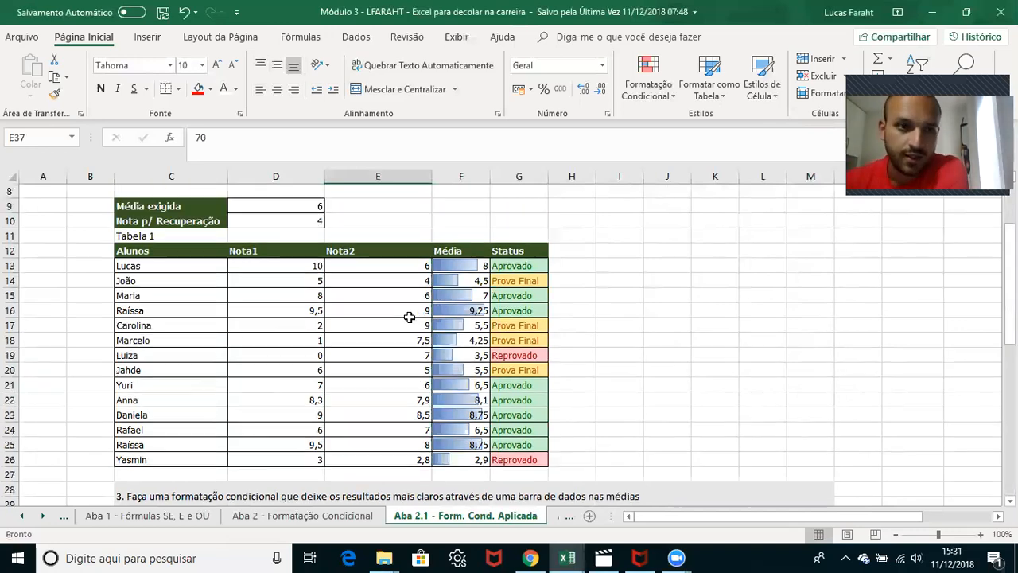
scroll(409, 316, down, 4)
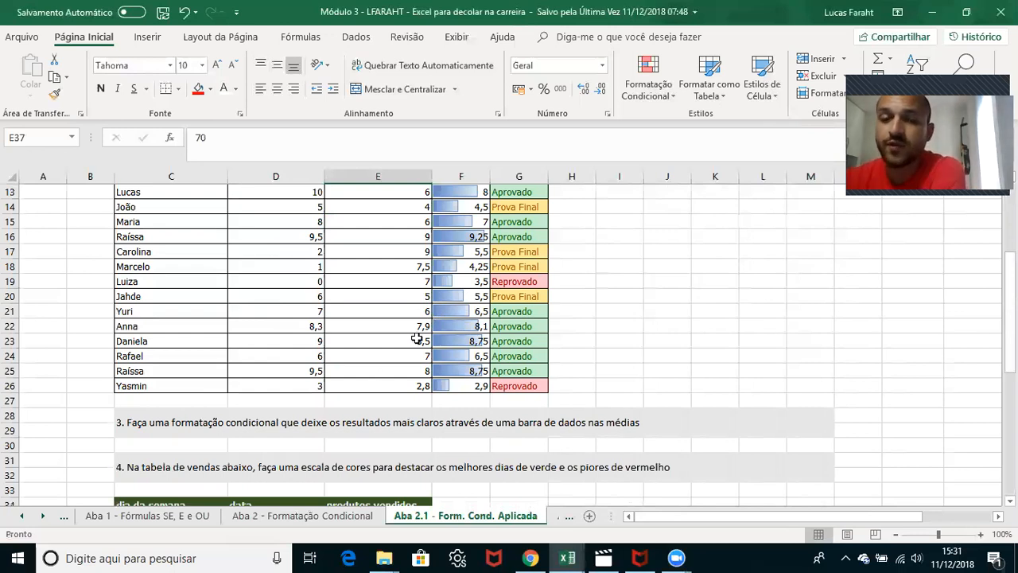
scroll(416, 334, down, 4)
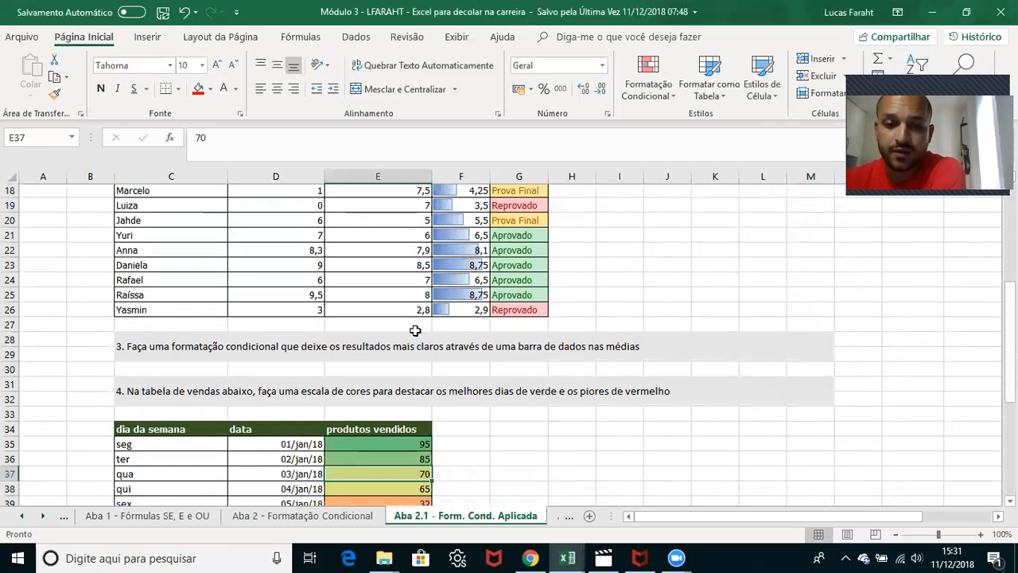
click(477, 353)
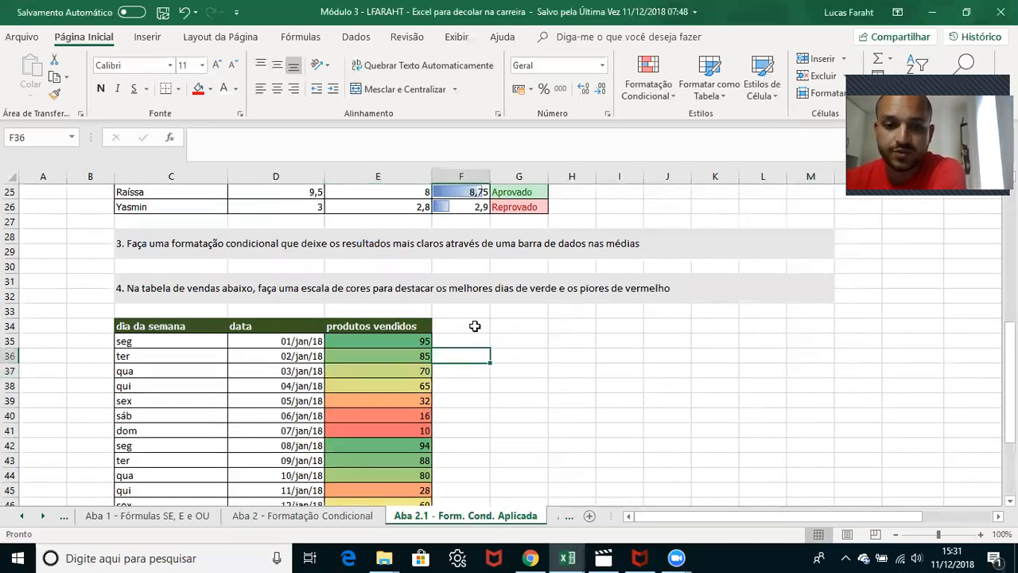
- Preview the exercises on the sheets Aba 3 - Form. Texto and Aba 4 - V.dados,somase , contse
click(558, 516)
click(525, 517)
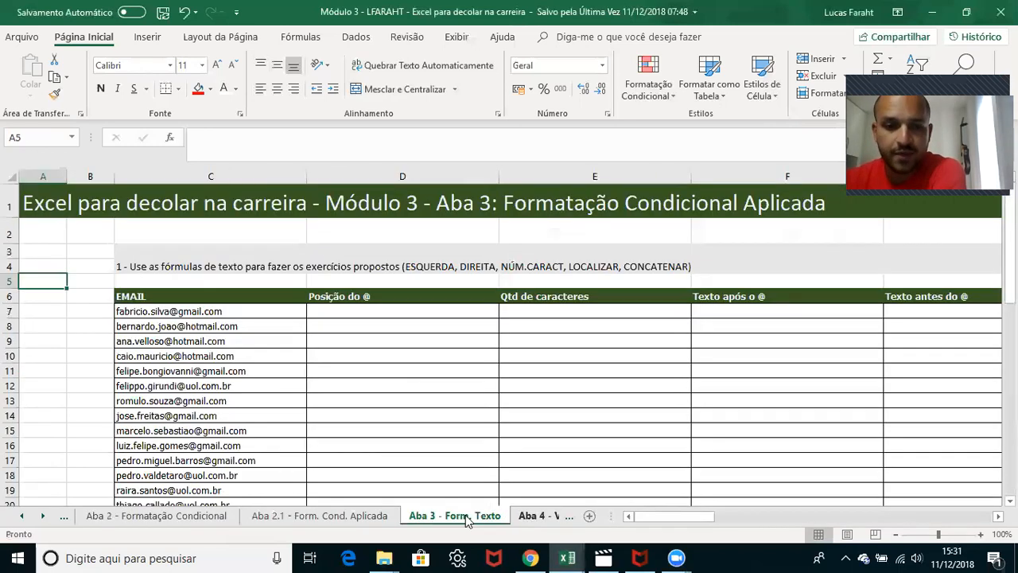
click(529, 516)
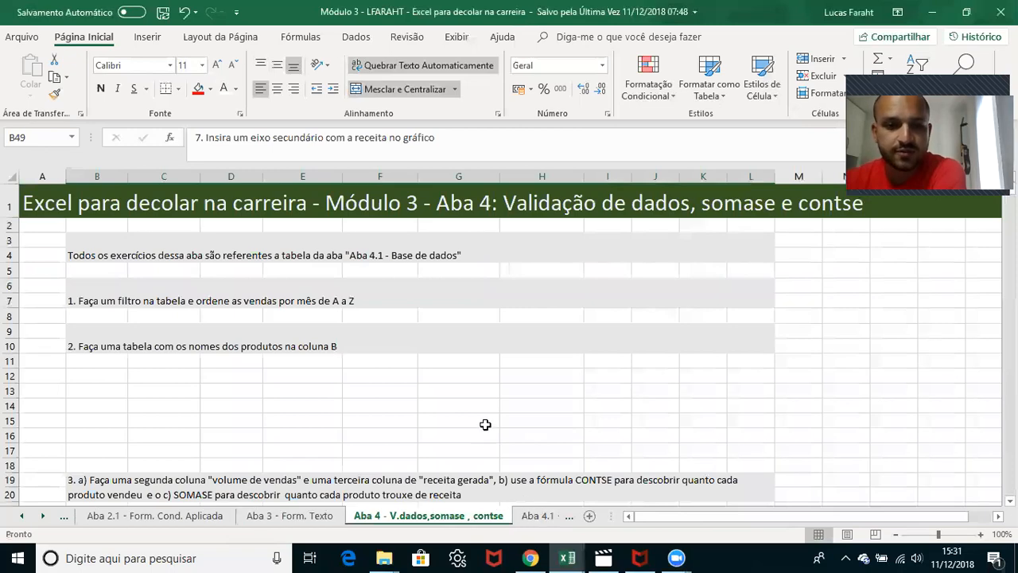
- Look through the product sales table on Aba 4.1 - Base de dados and return to the Aba 3 - Form. Texto sheet
click(531, 517)
scroll(359, 439, down, 6)
scroll(362, 440, up, 3)
scroll(350, 452, up, 3)
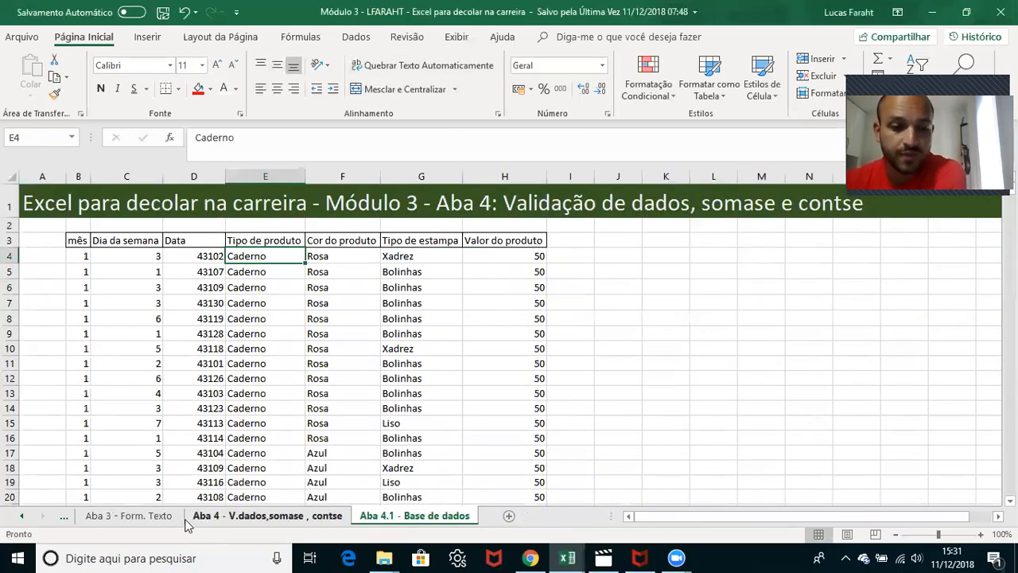
click(171, 524)
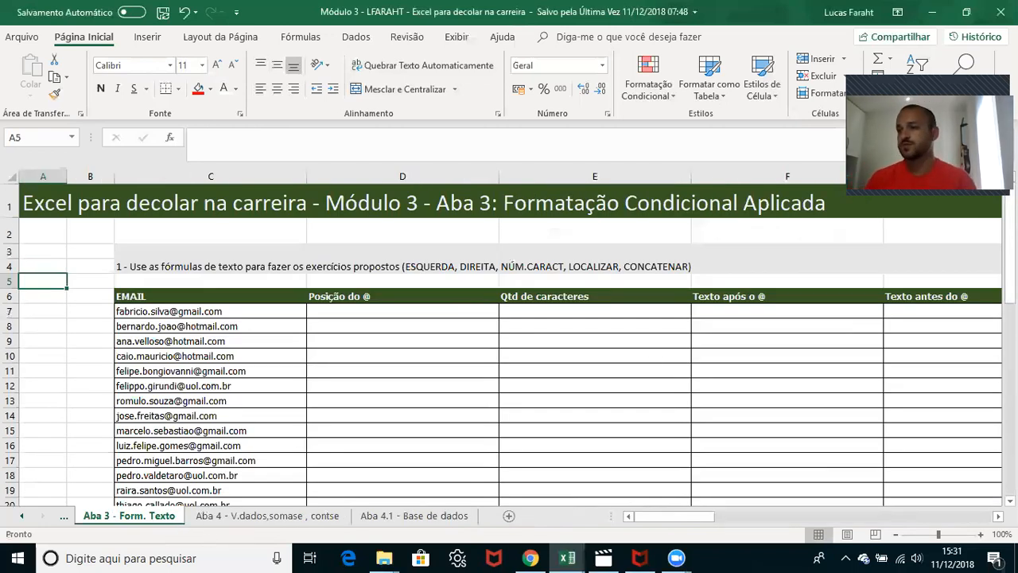